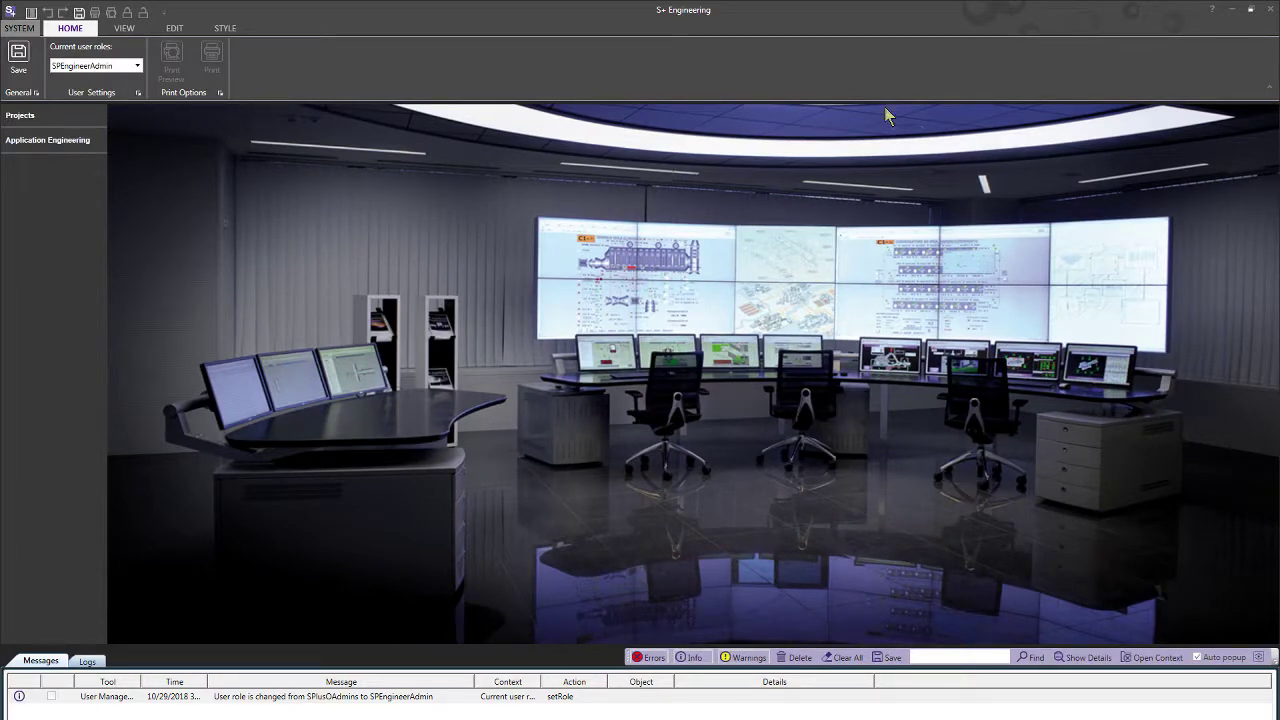
# In Project Admin, open the UP_UNIT6 project's details and confirm them with OK
pyautogui.click(45, 115)
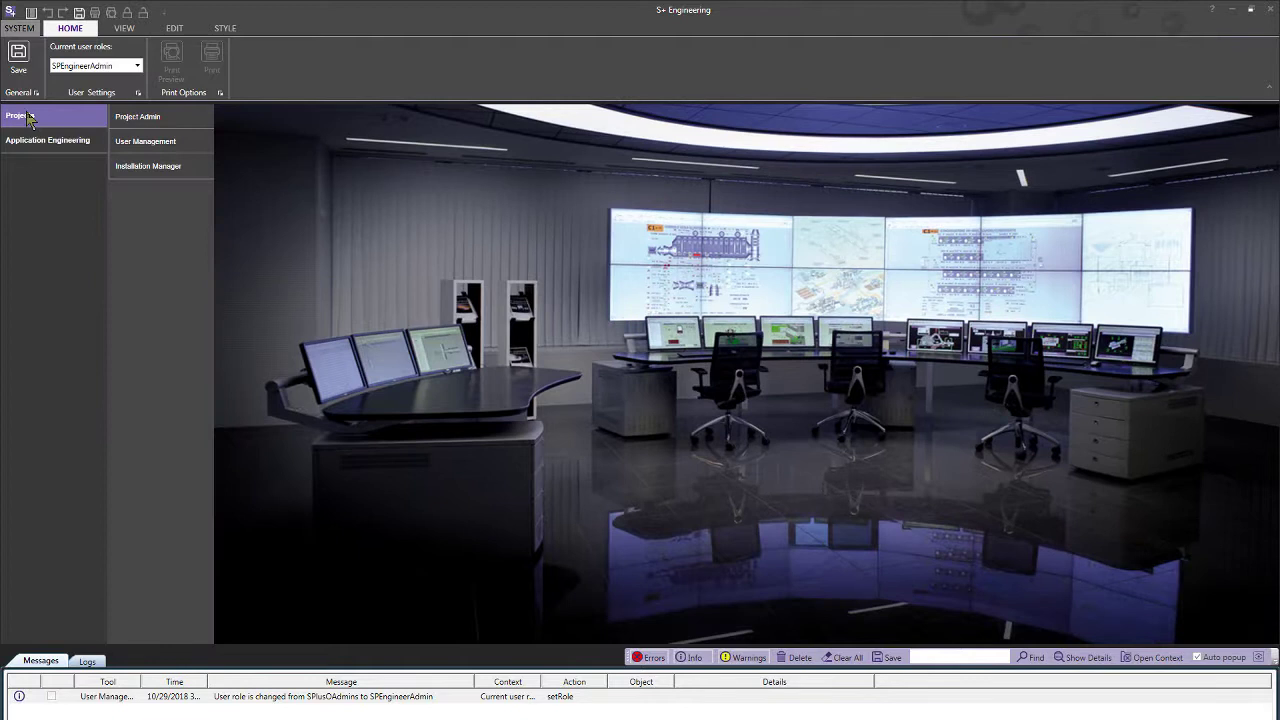
pyautogui.click(137, 117)
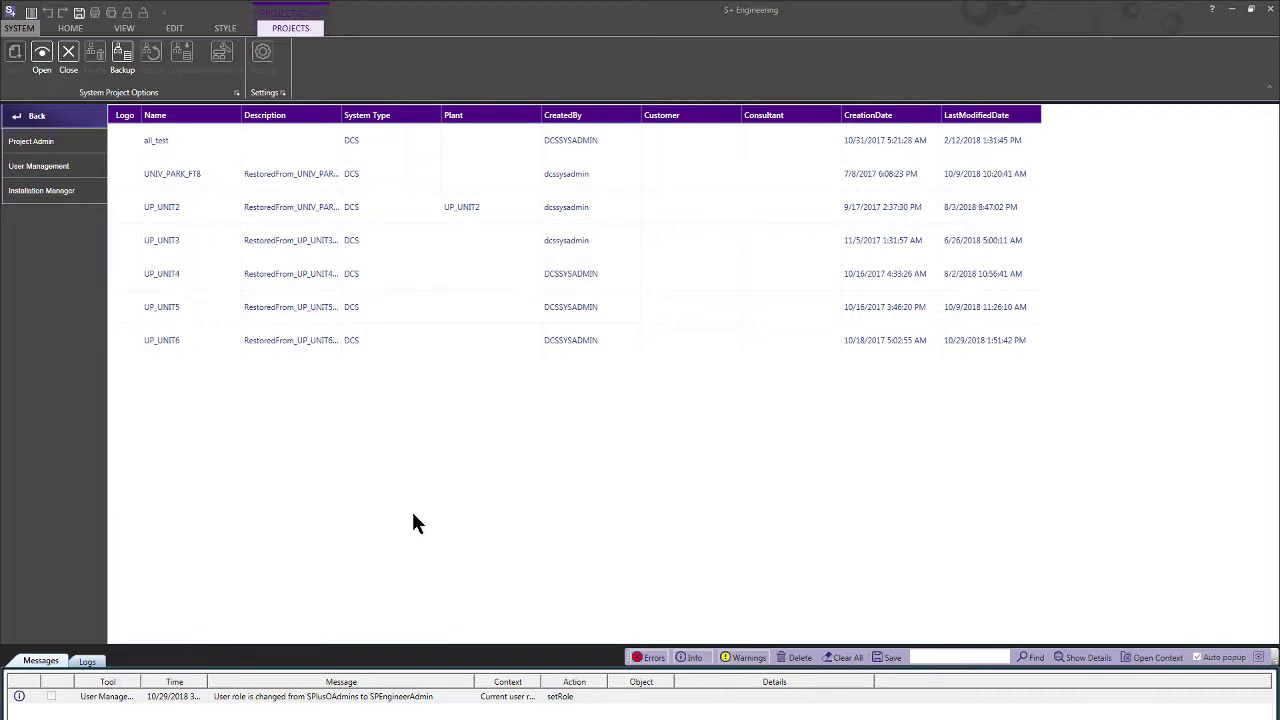
pyautogui.doubleClick(183, 341)
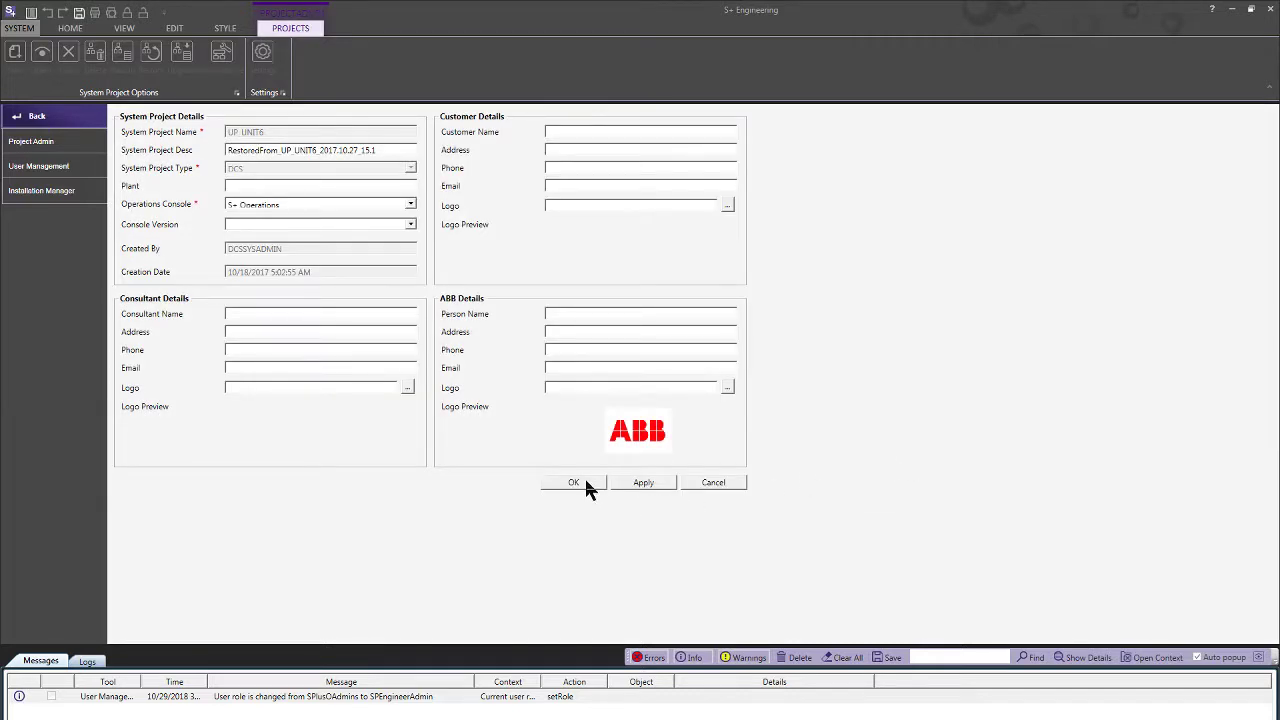
pyautogui.click(586, 480)
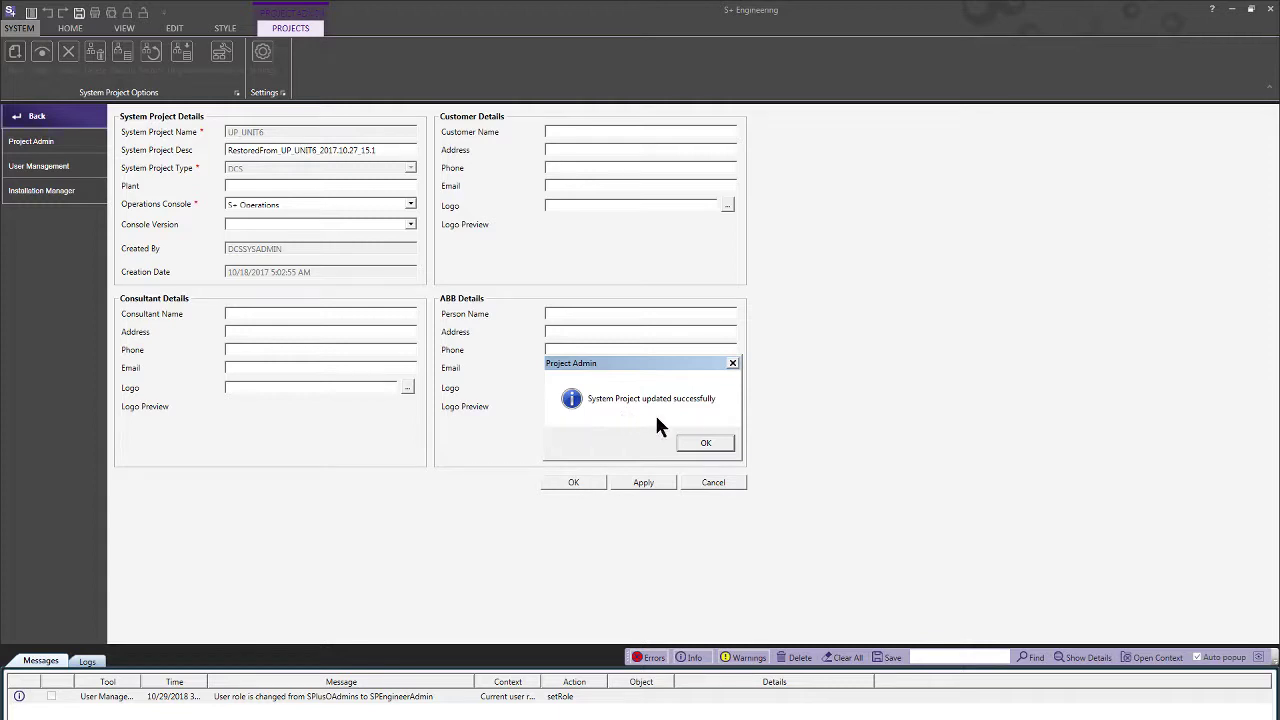
# Dismiss the update message and open the project in Control Engineering
pyautogui.click(706, 445)
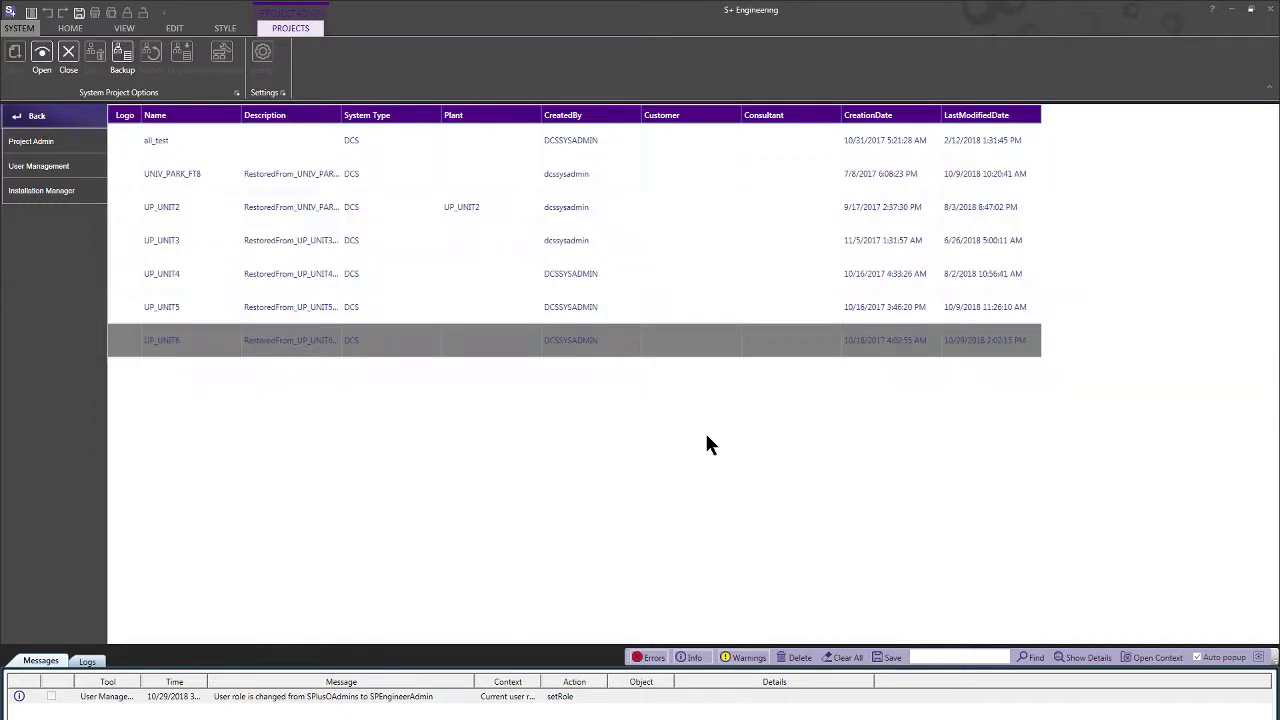
pyautogui.click(38, 116)
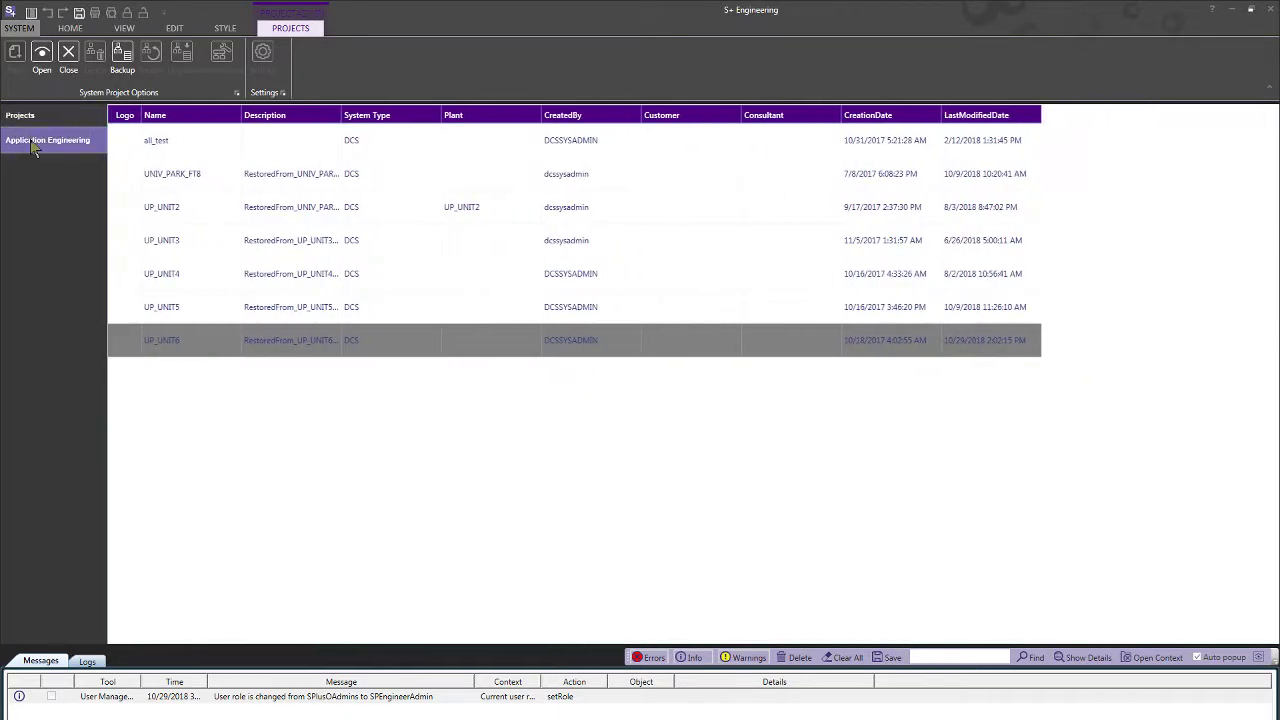
pyautogui.click(33, 147)
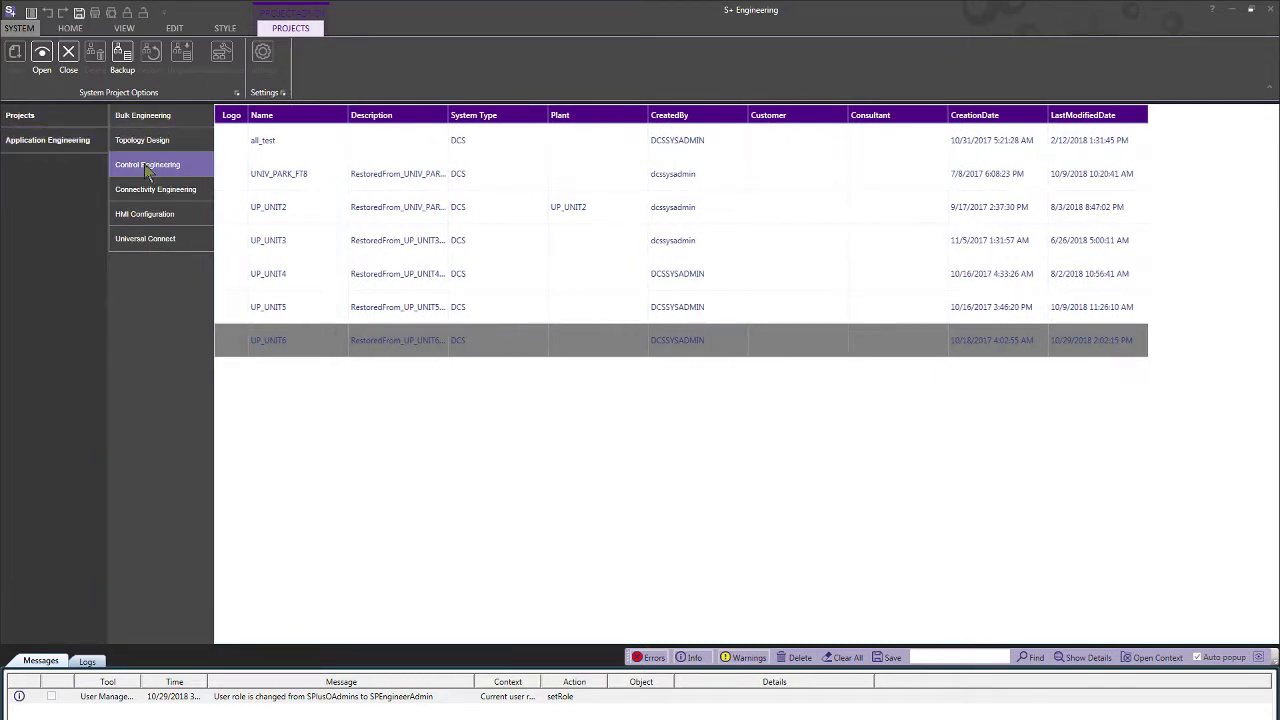
pyautogui.click(152, 166)
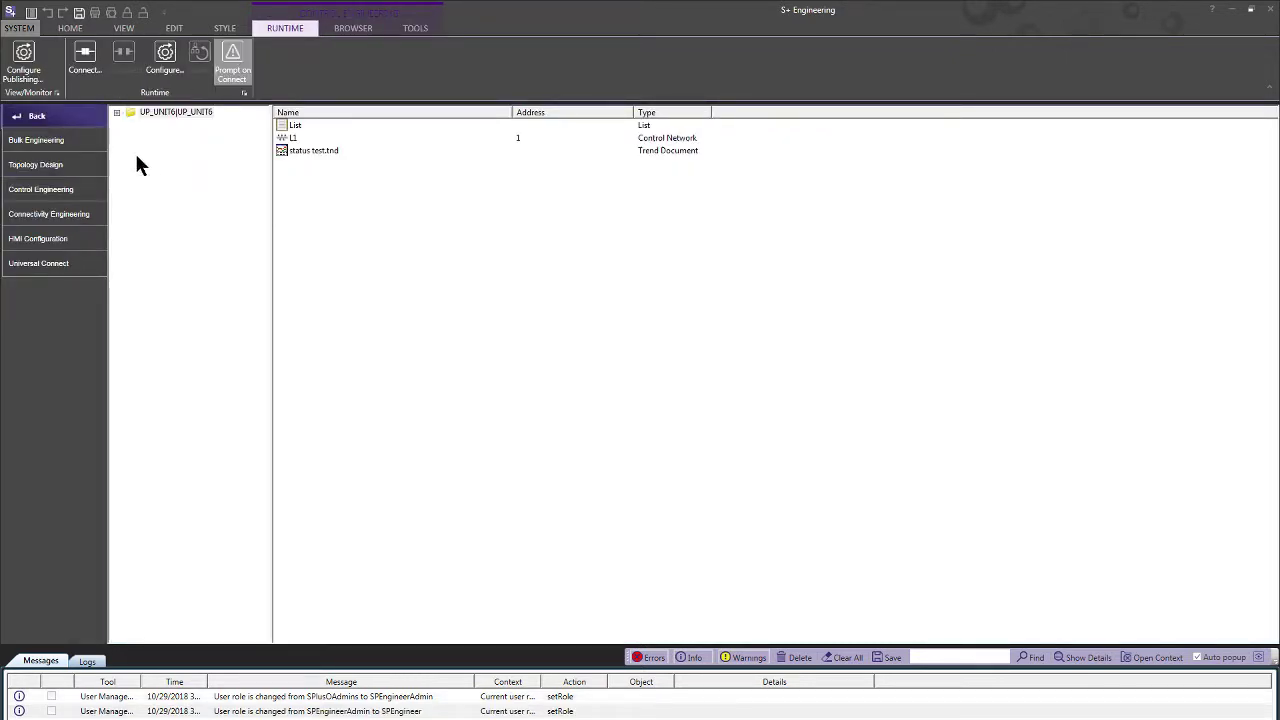
# Expand UP_UNIT6 > L1 > UNIT 6 PCU 60 and select Controller2 to list its documents
pyautogui.click(118, 111)
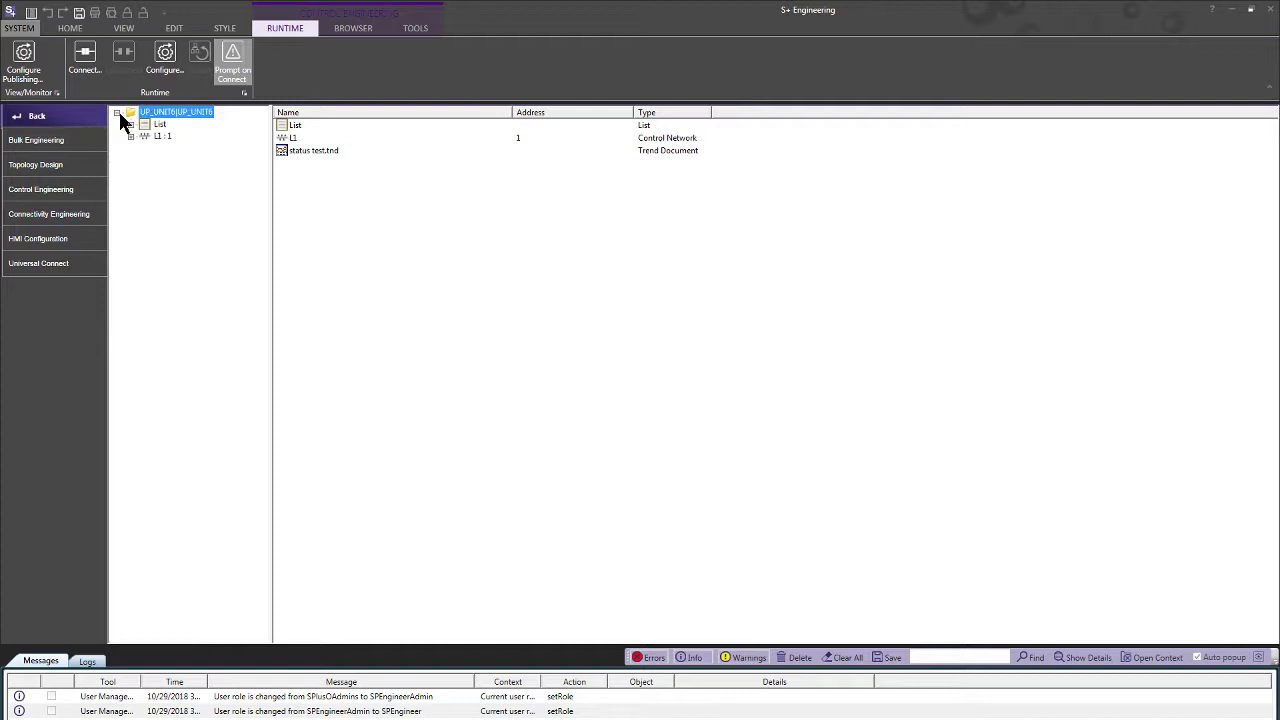
pyautogui.click(130, 136)
pyautogui.click(144, 148)
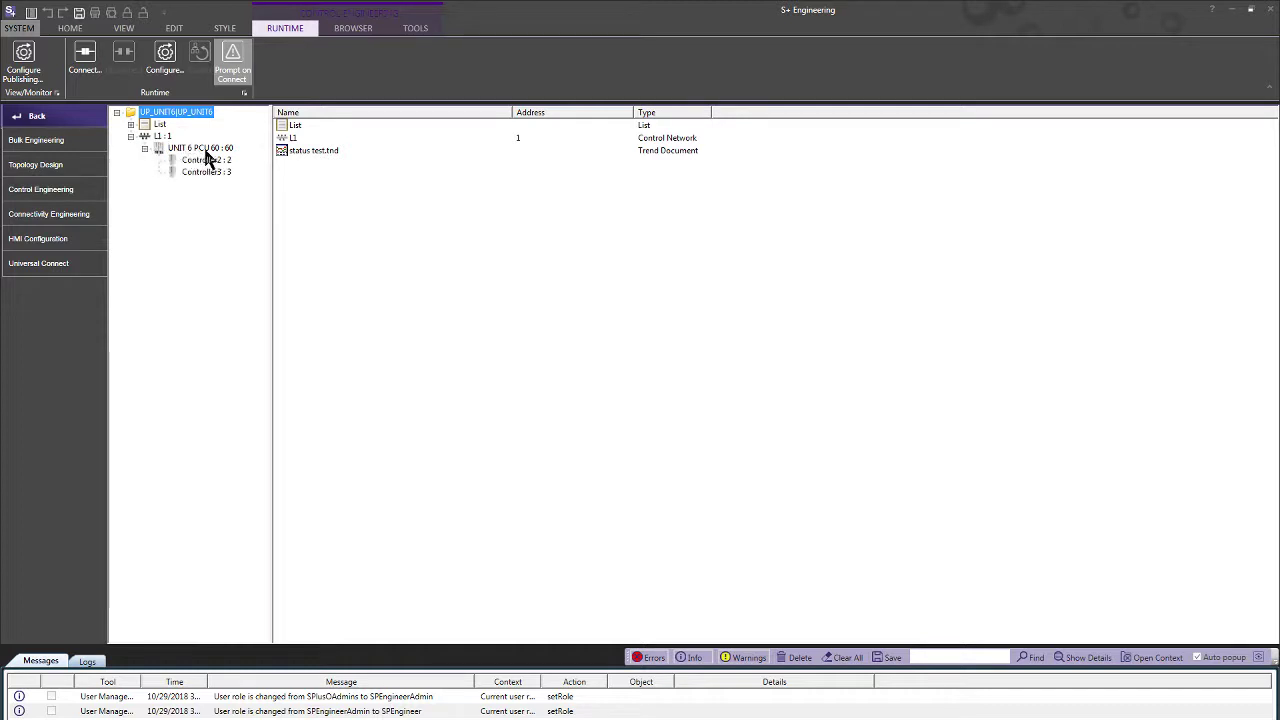
pyautogui.click(206, 160)
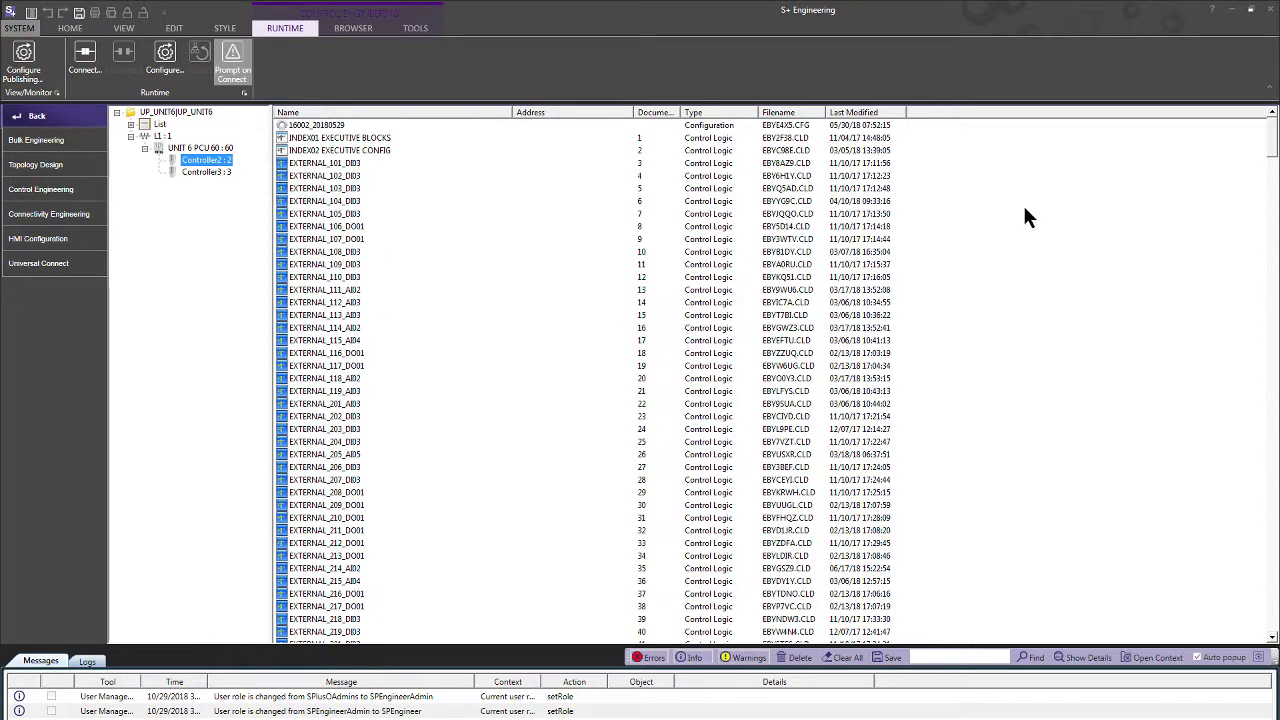
# Scroll down Controller2's document list and open EXTERNAL_114_AI02
pyautogui.click(785, 232)
pyautogui.scroll(-16, 557, 337)
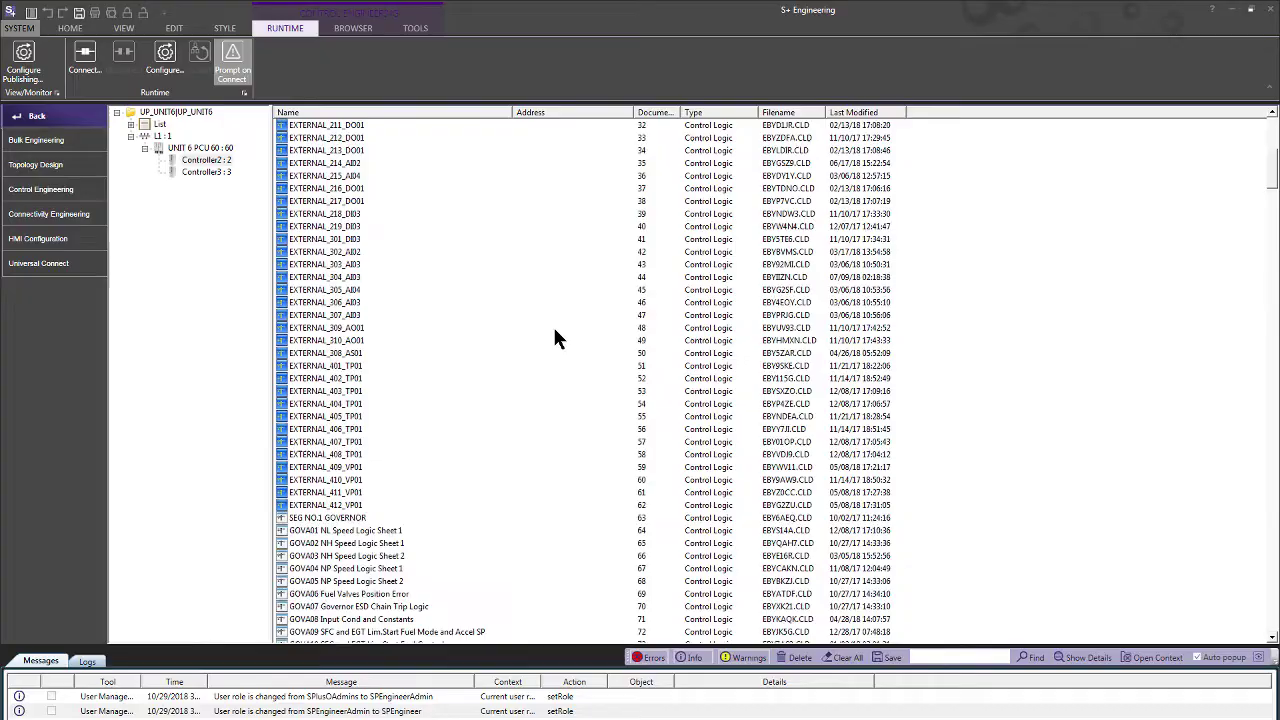
pyautogui.moveTo(1268, 192); pyautogui.dragTo(1270, 125)
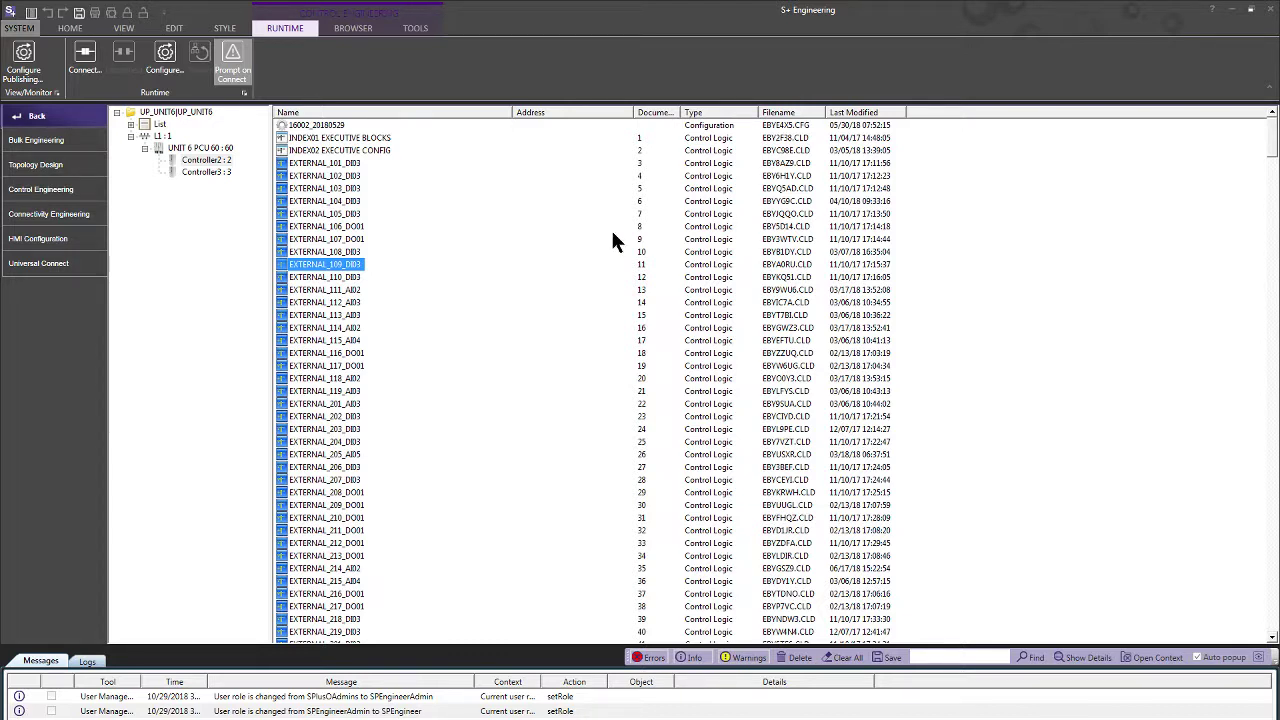
pyautogui.click(355, 328)
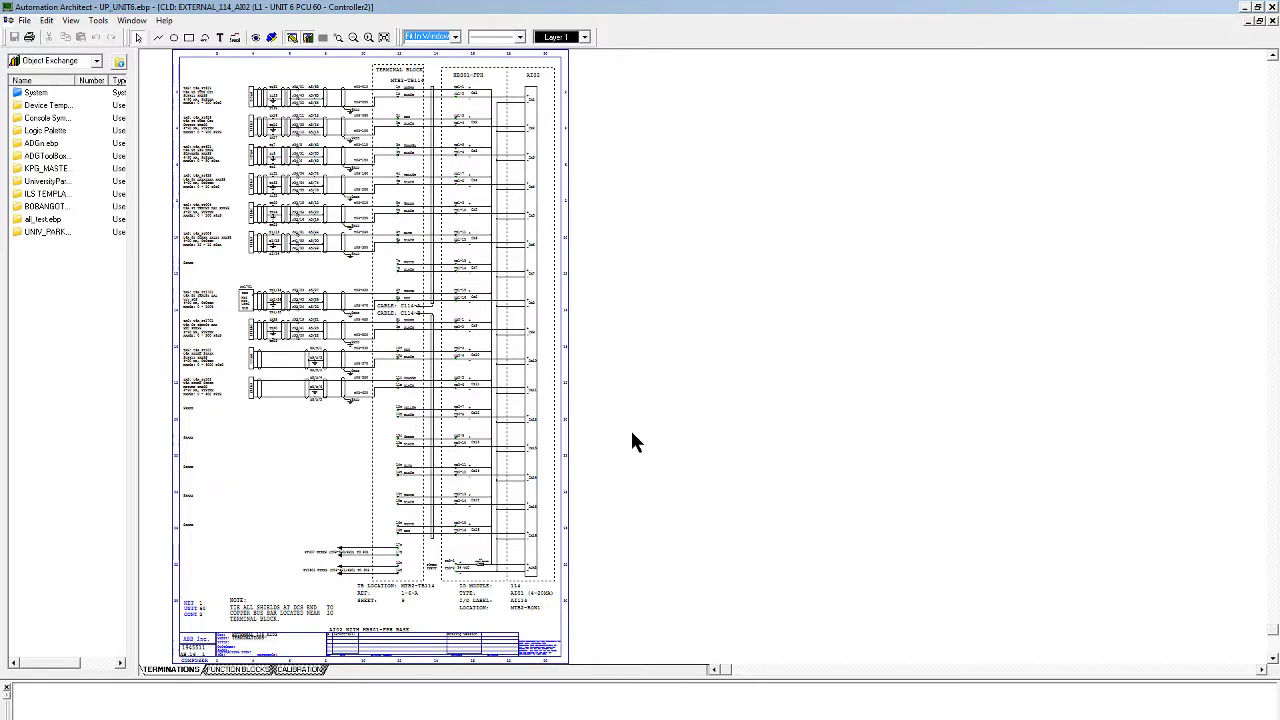
# Switch to the CALIBRATION sheet and zoom into its top rows
pyautogui.click(297, 670)
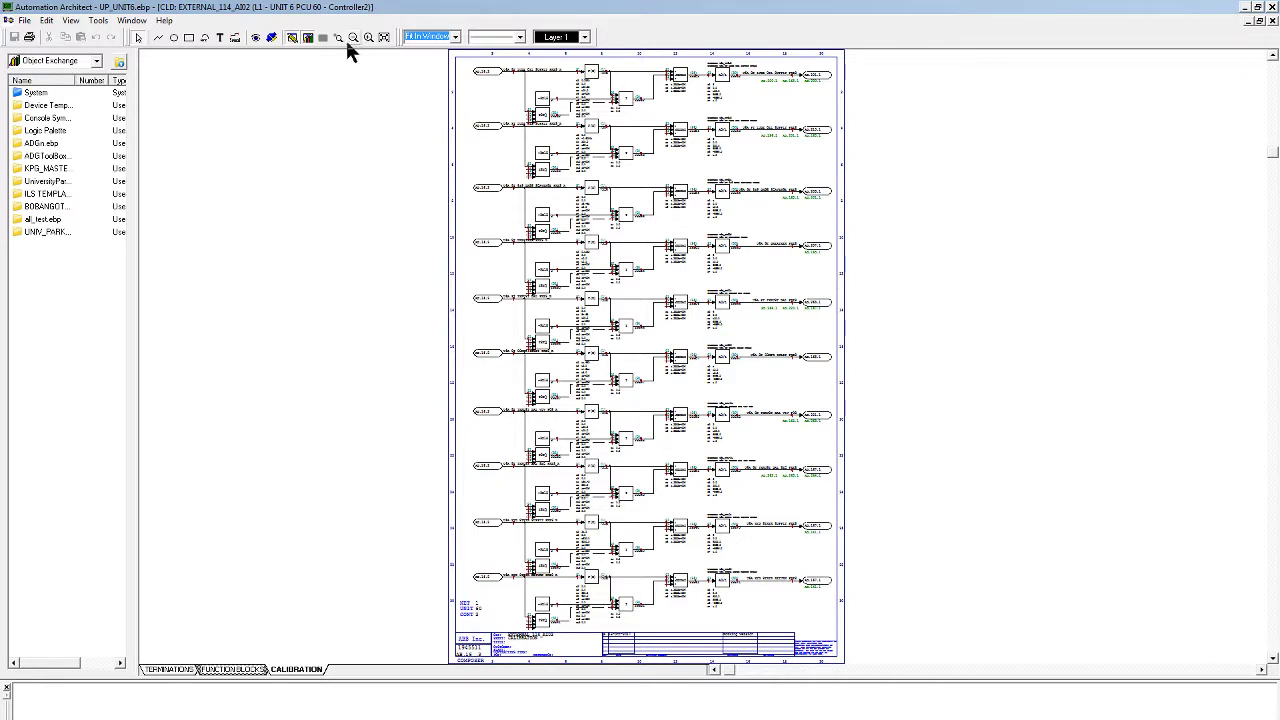
pyautogui.click(338, 37)
pyautogui.moveTo(428, 56); pyautogui.dragTo(868, 225)
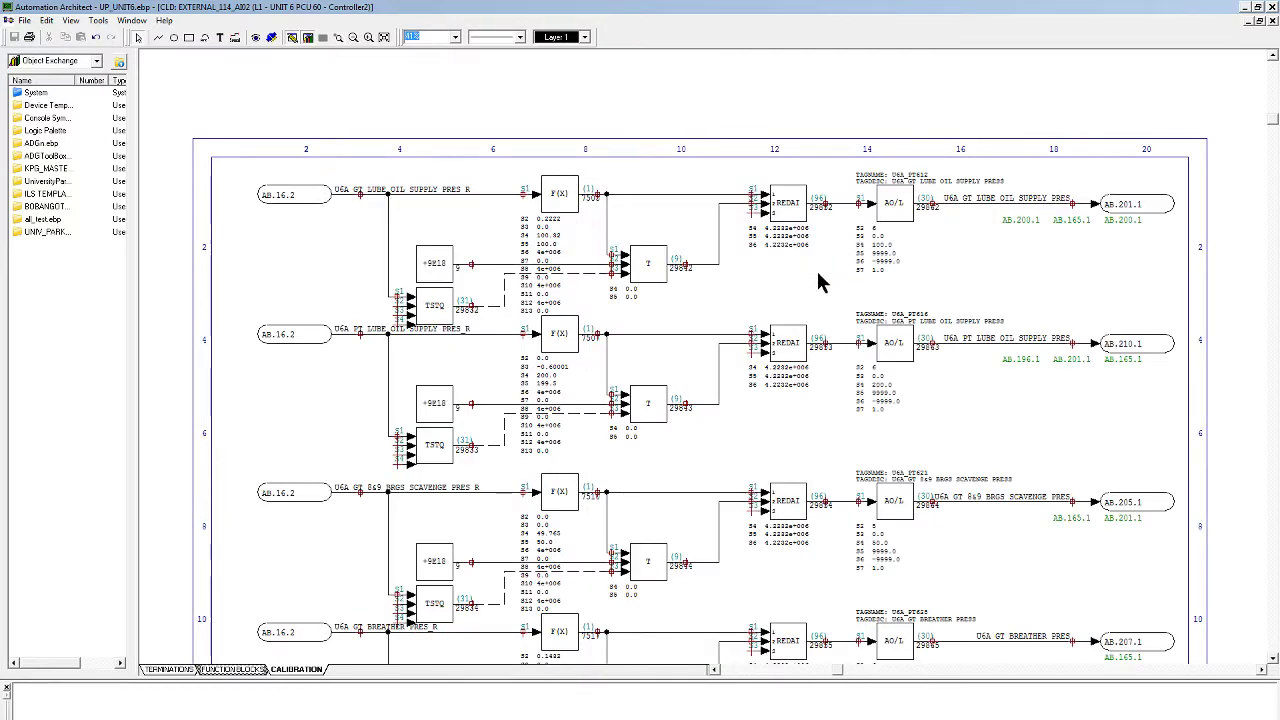
# Scroll down and select the AO/L block in the THRUST BAL PRES row
pyautogui.scroll(-1, 818, 283)
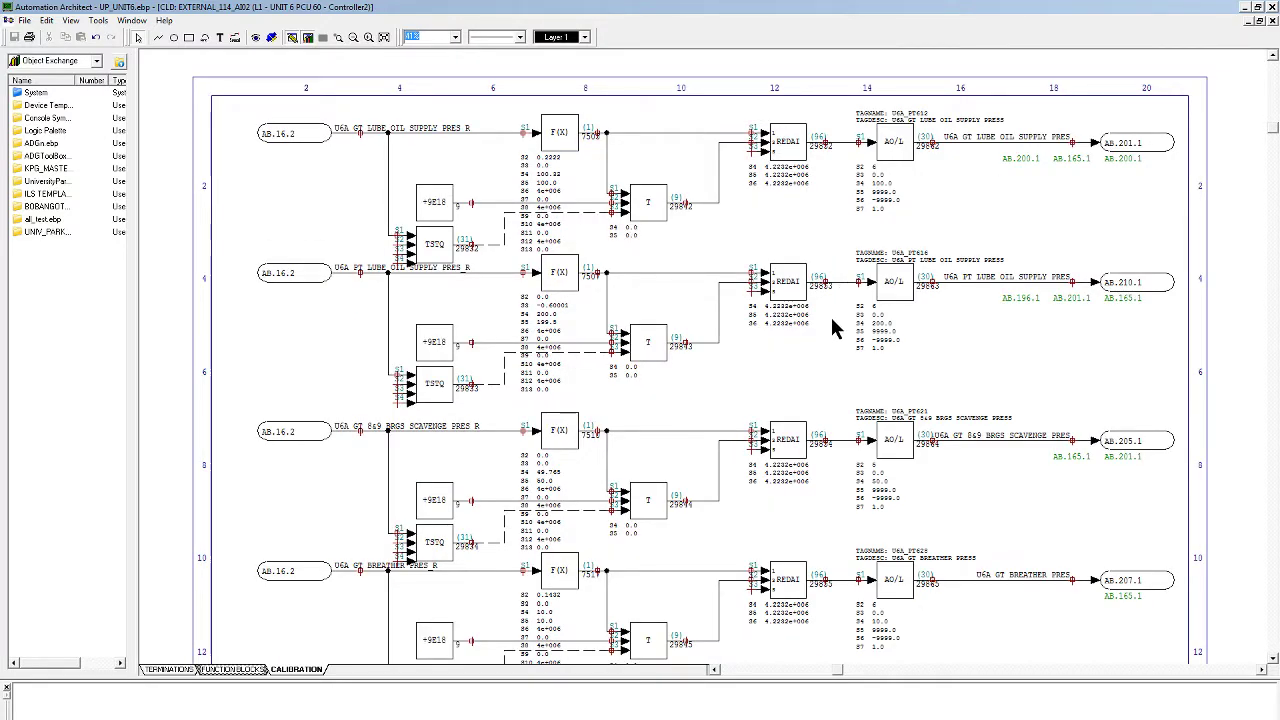
pyautogui.scroll(-3, 831, 322)
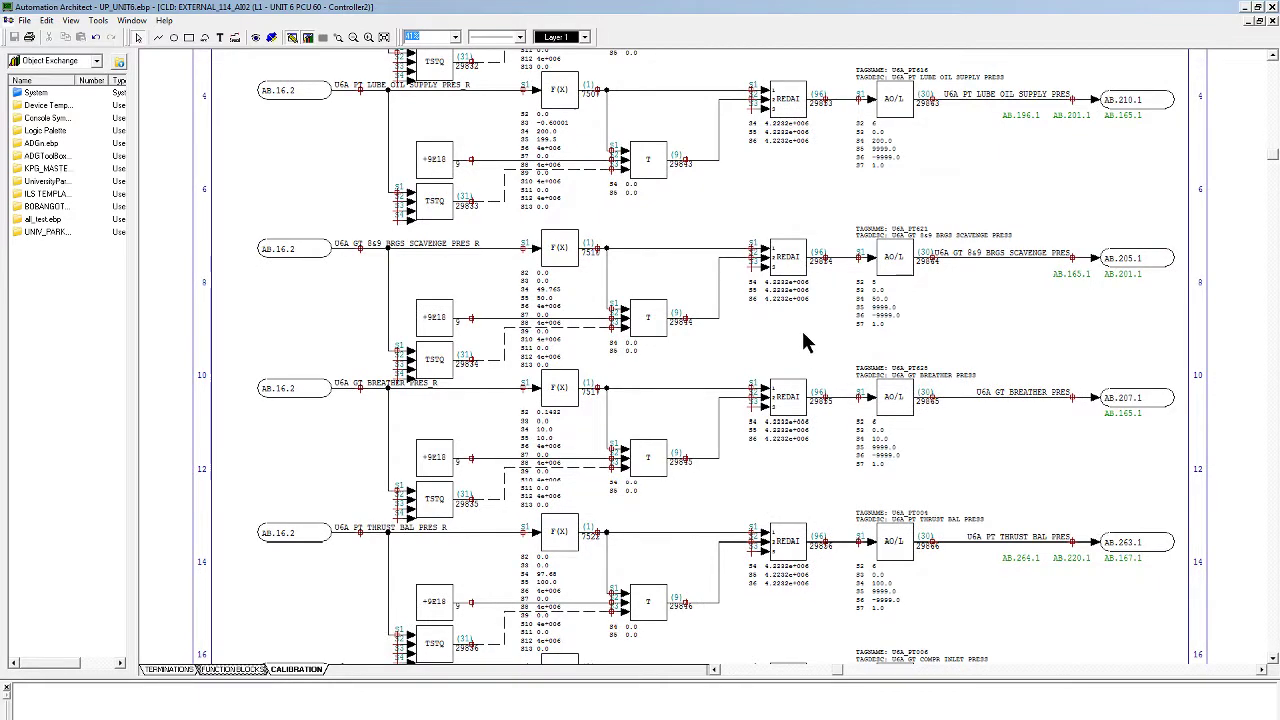
pyautogui.scroll(-2, 838, 362)
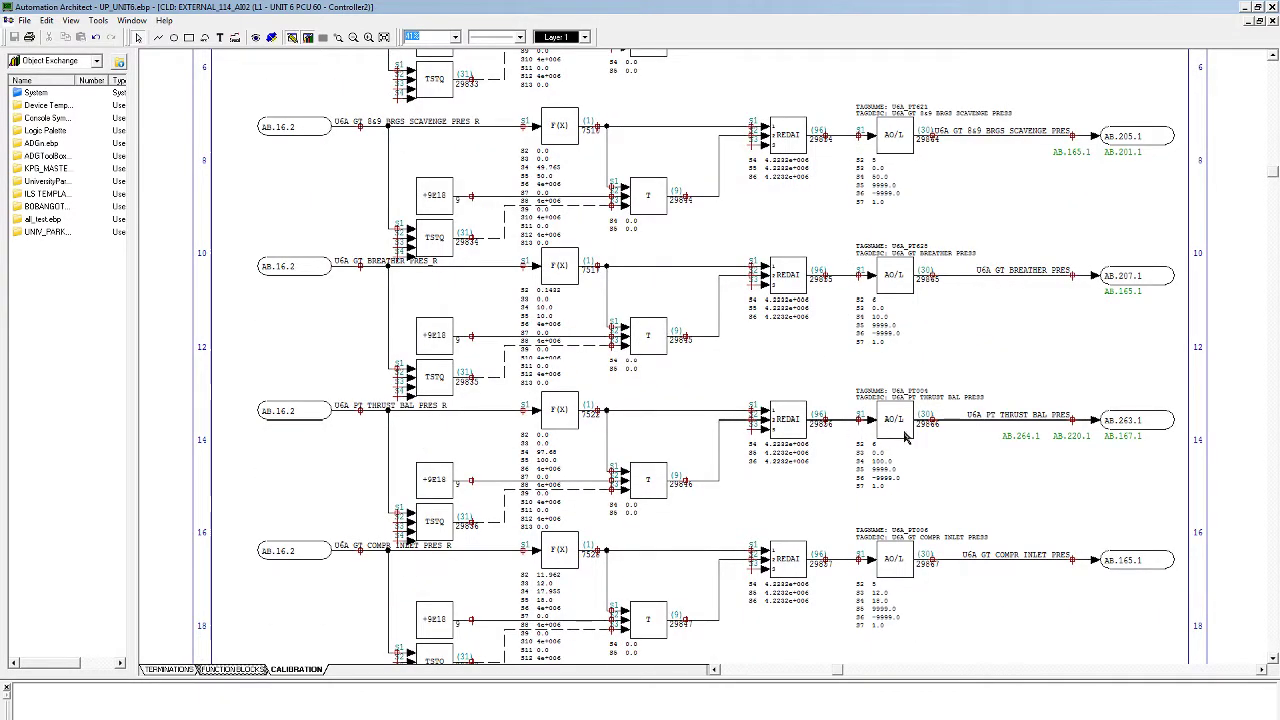
pyautogui.click(904, 432)
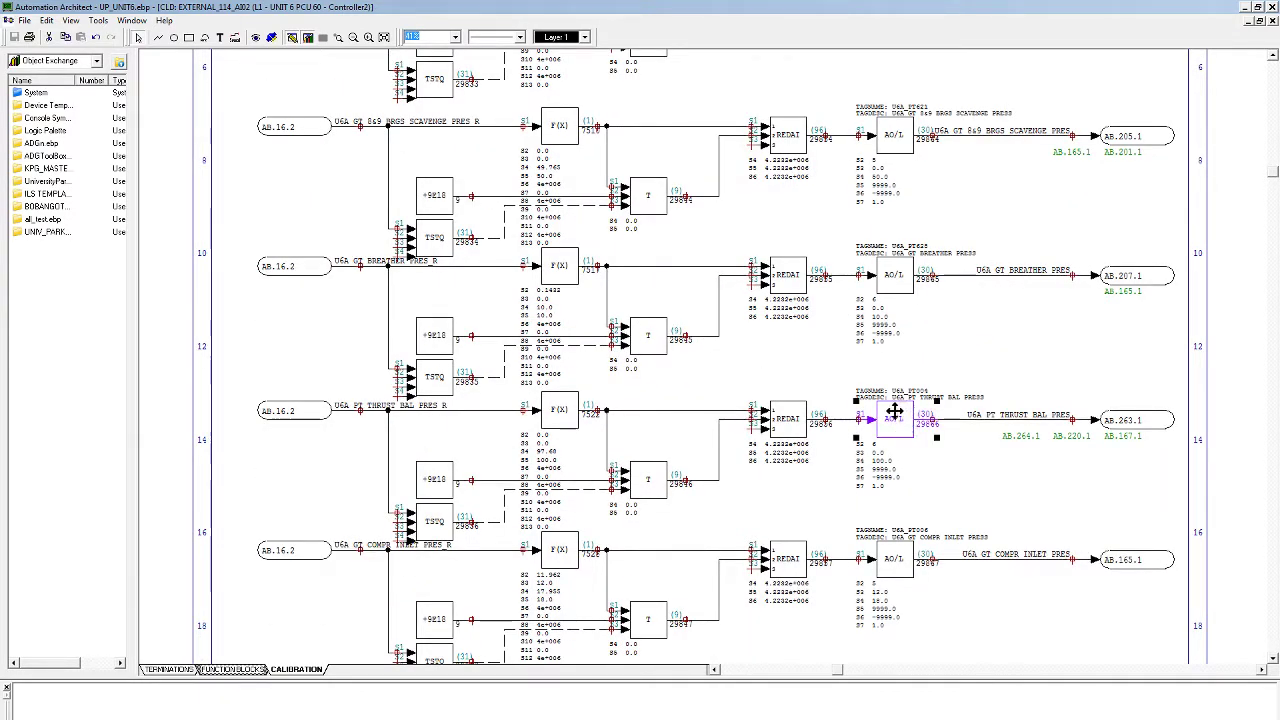
pyautogui.doubleClick(556, 420)
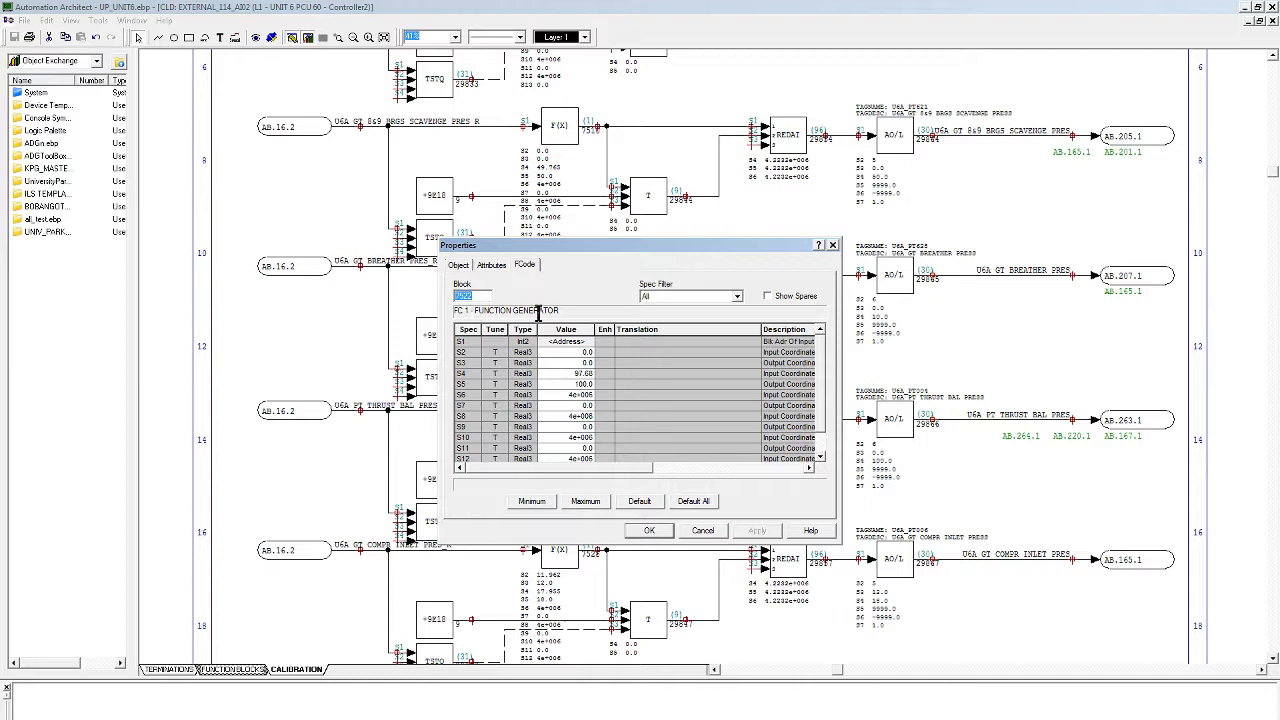
pyautogui.click(649, 531)
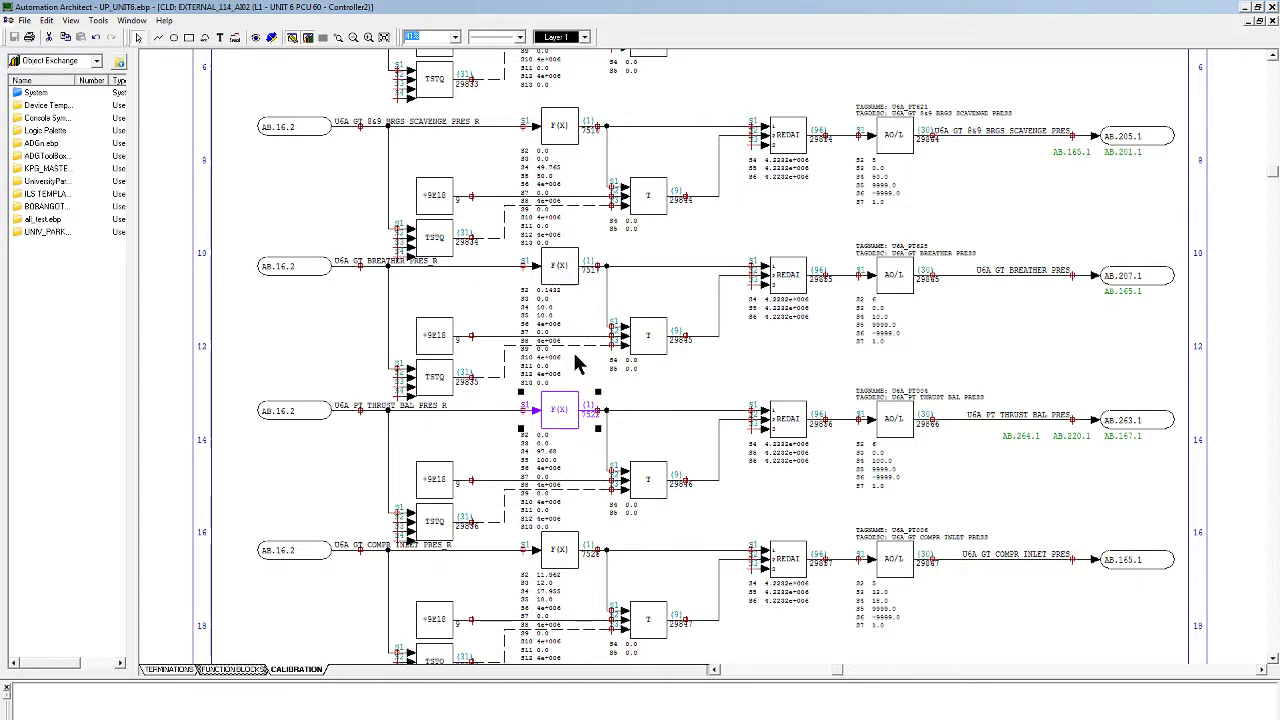
pyautogui.doubleClick(553, 412)
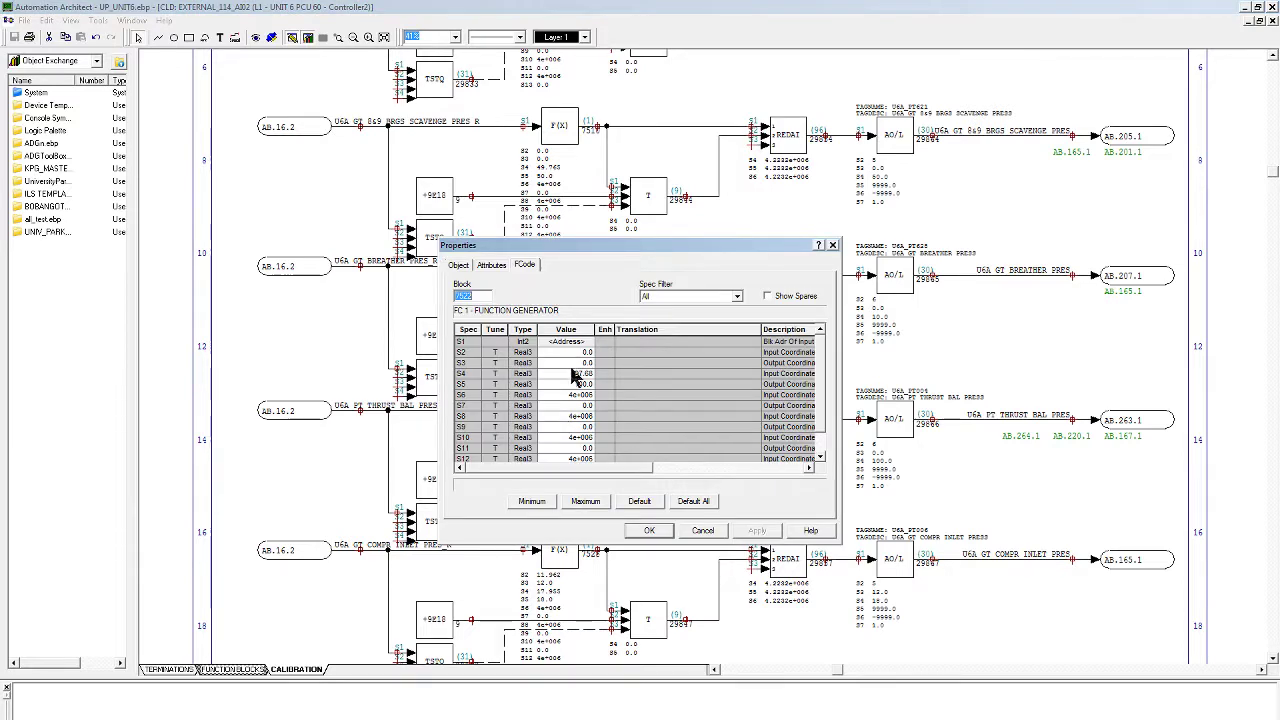
pyautogui.click(832, 245)
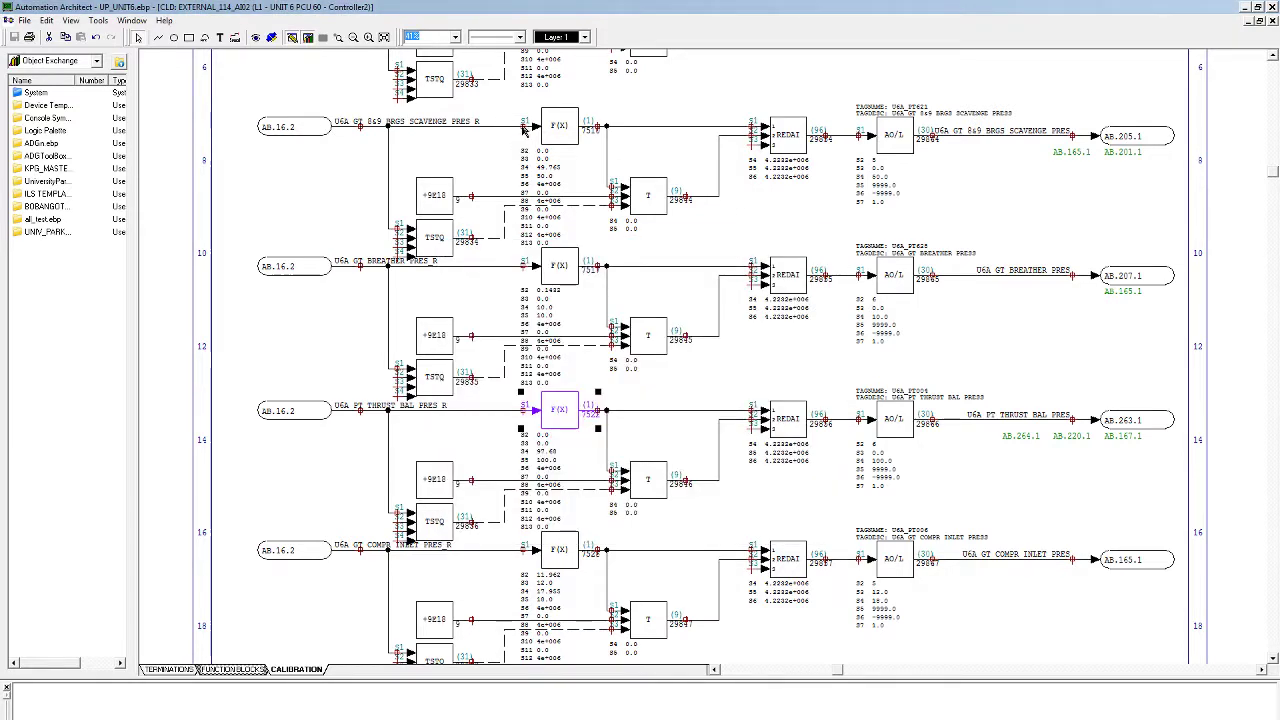
pyautogui.scroll(6, 592, 220)
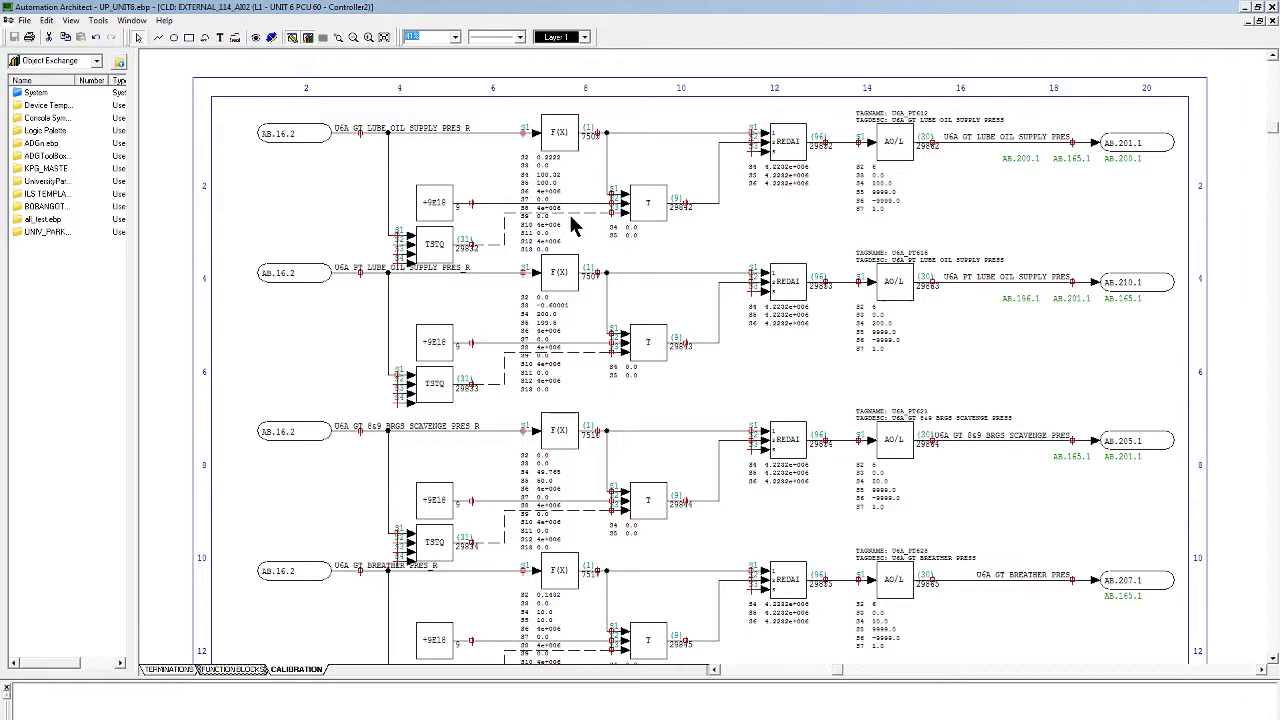
pyautogui.scroll(-6, 580, 280)
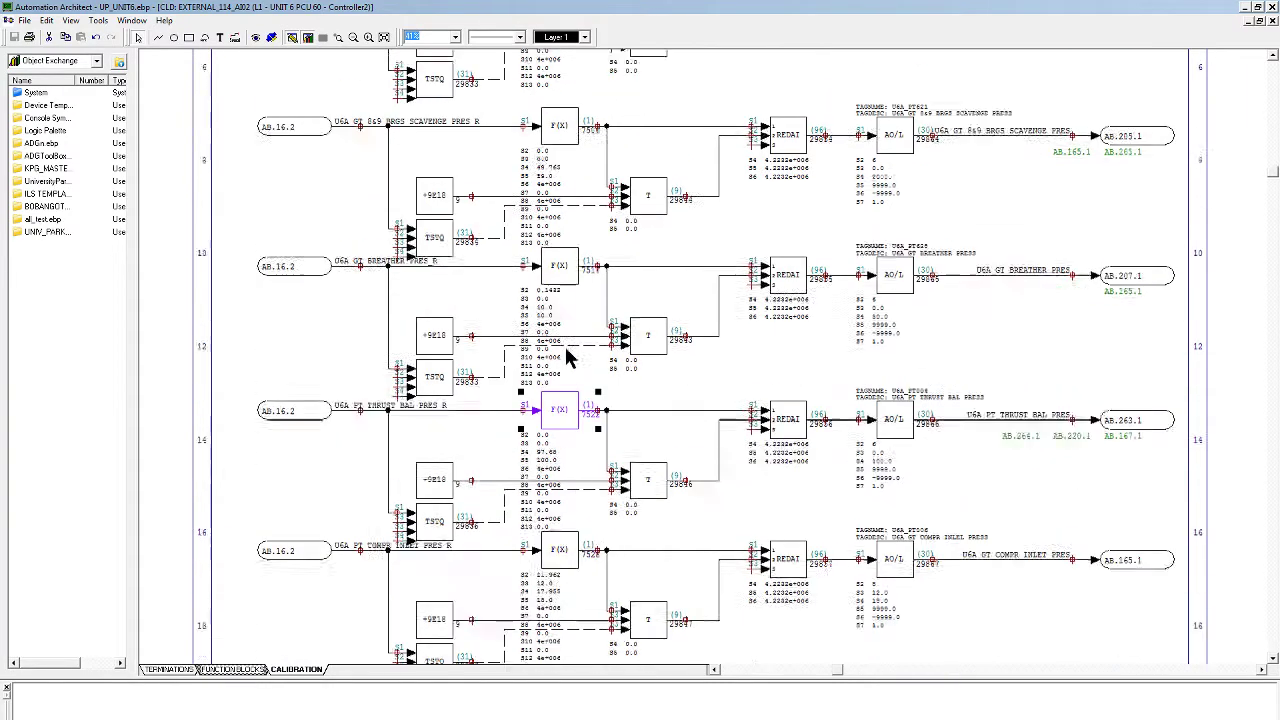
pyautogui.scroll(-3, 563, 350)
pyautogui.scroll(-3, 560, 365)
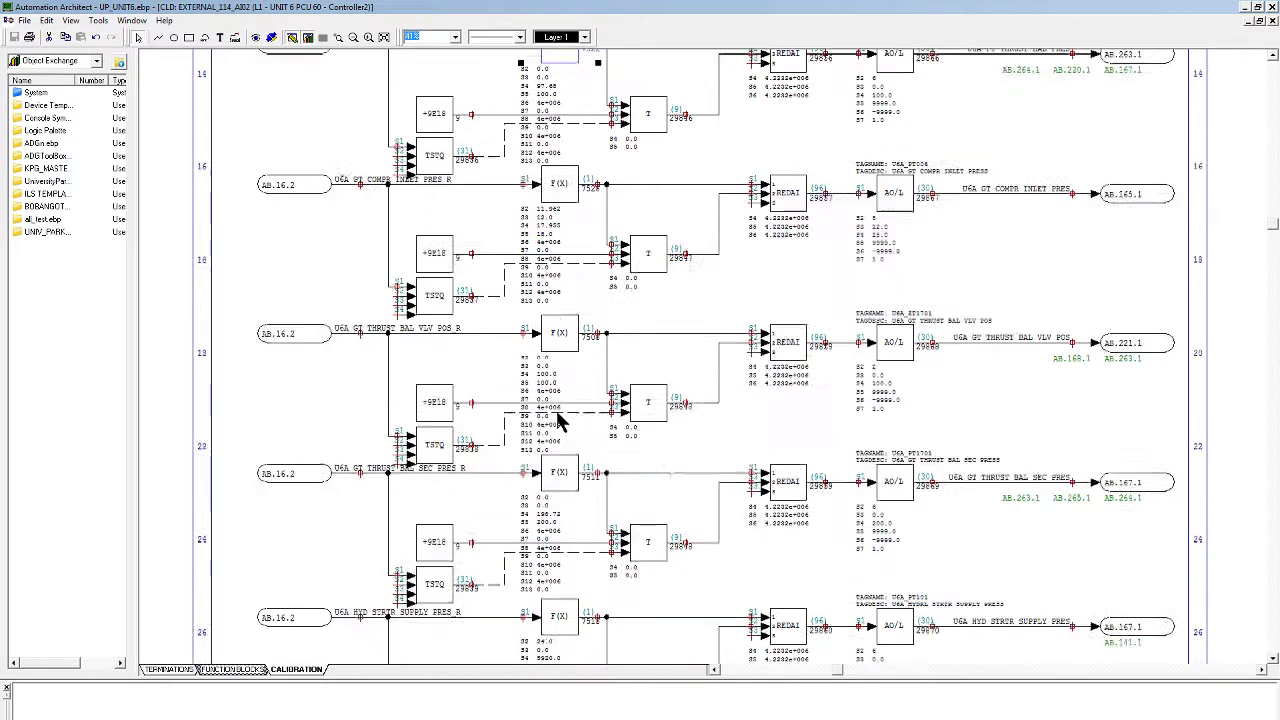
pyautogui.scroll(-4, 560, 368)
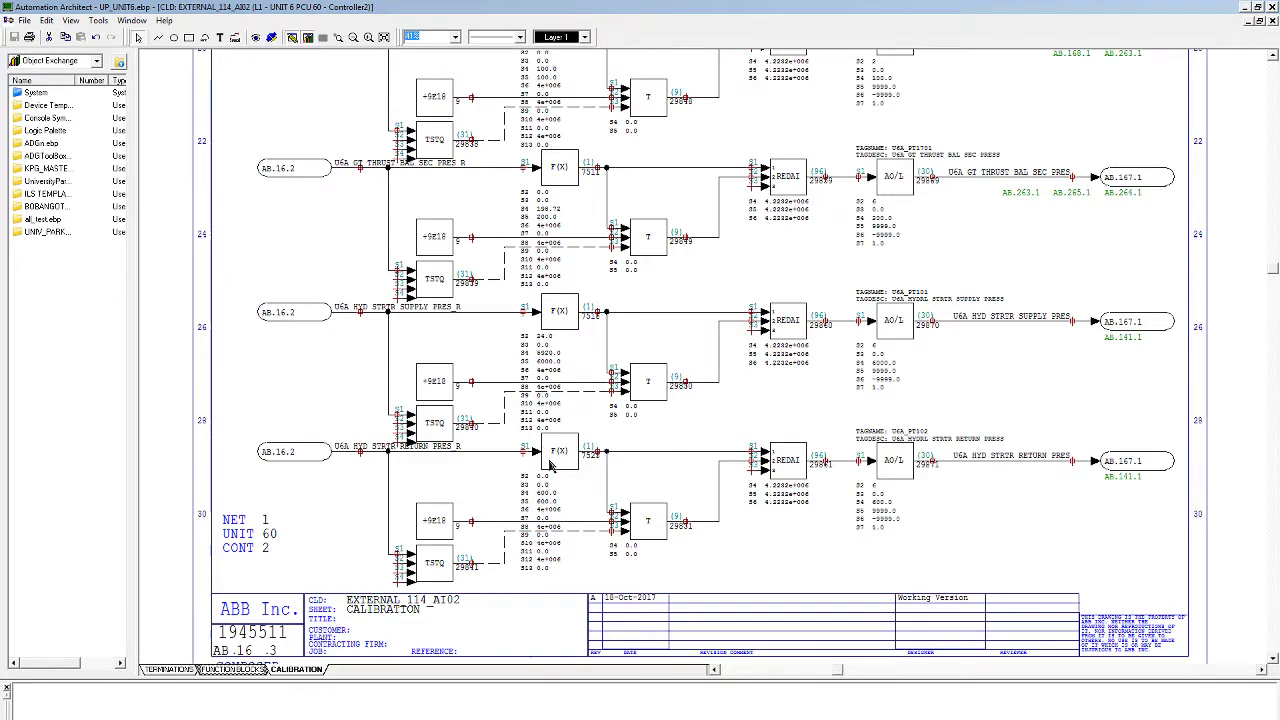
pyautogui.scroll(3, 550, 462)
pyautogui.scroll(-3, 571, 528)
pyautogui.scroll(11, 553, 460)
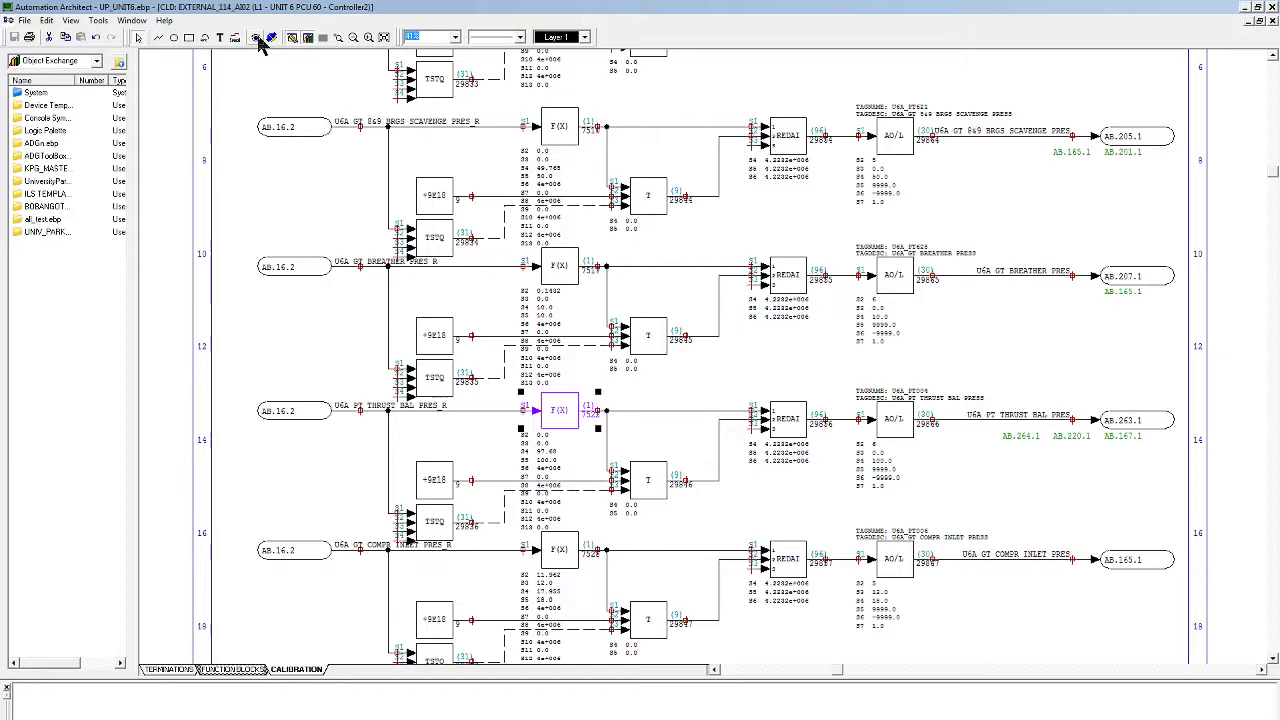
# Start online monitoring of all blocks on the sheet, not only the selected one
pyautogui.click(257, 39)
pyautogui.click(614, 418)
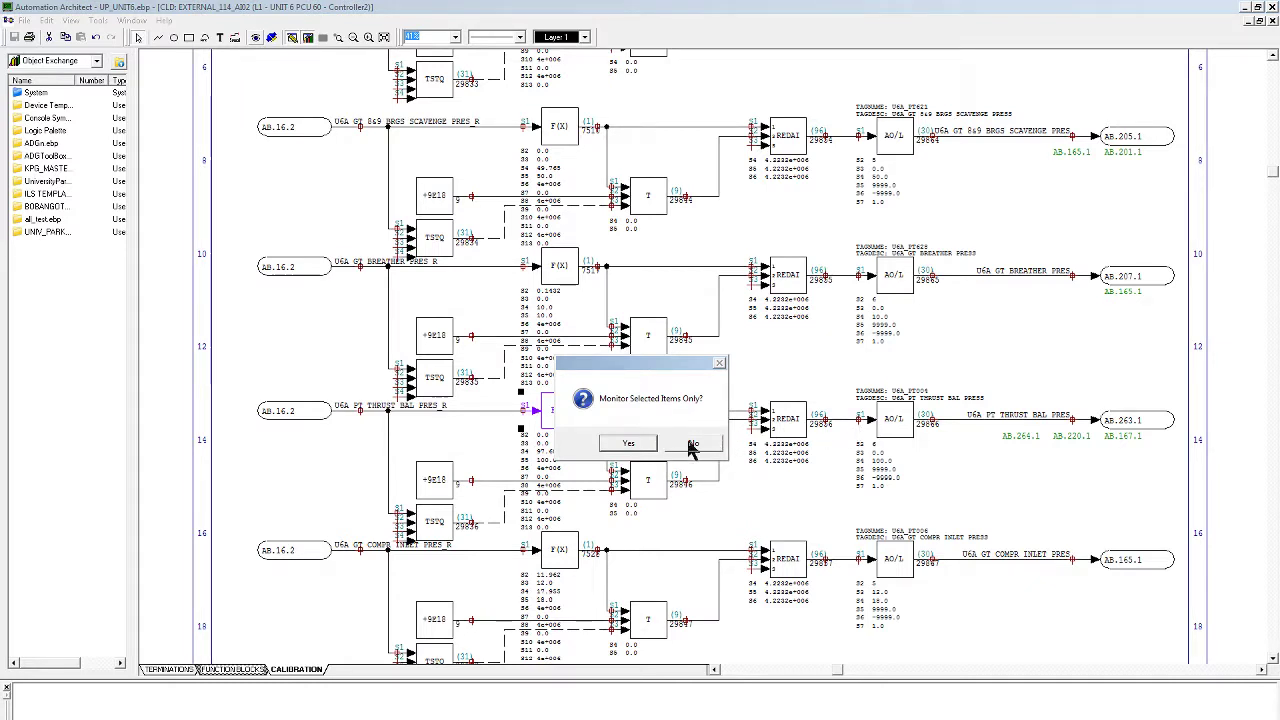
pyautogui.click(693, 445)
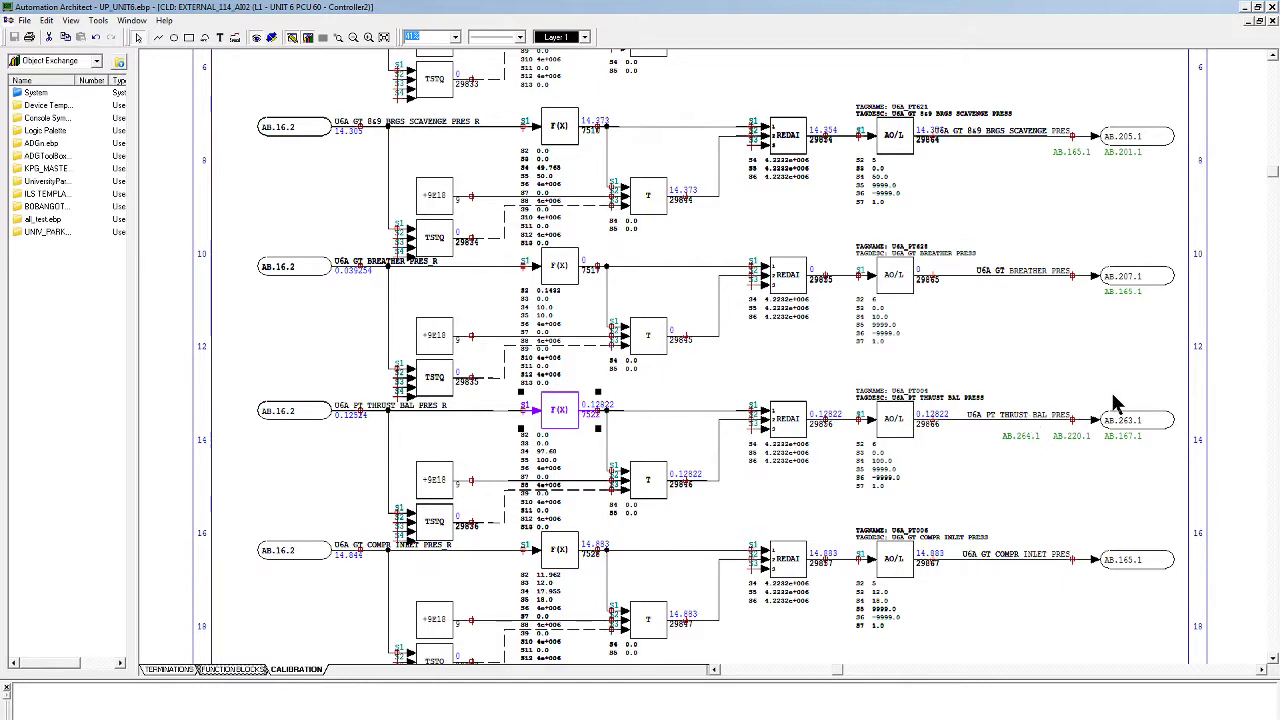
# Open function generator 7522's specifications and filter them to Tunable specs only
pyautogui.doubleClick(553, 398)
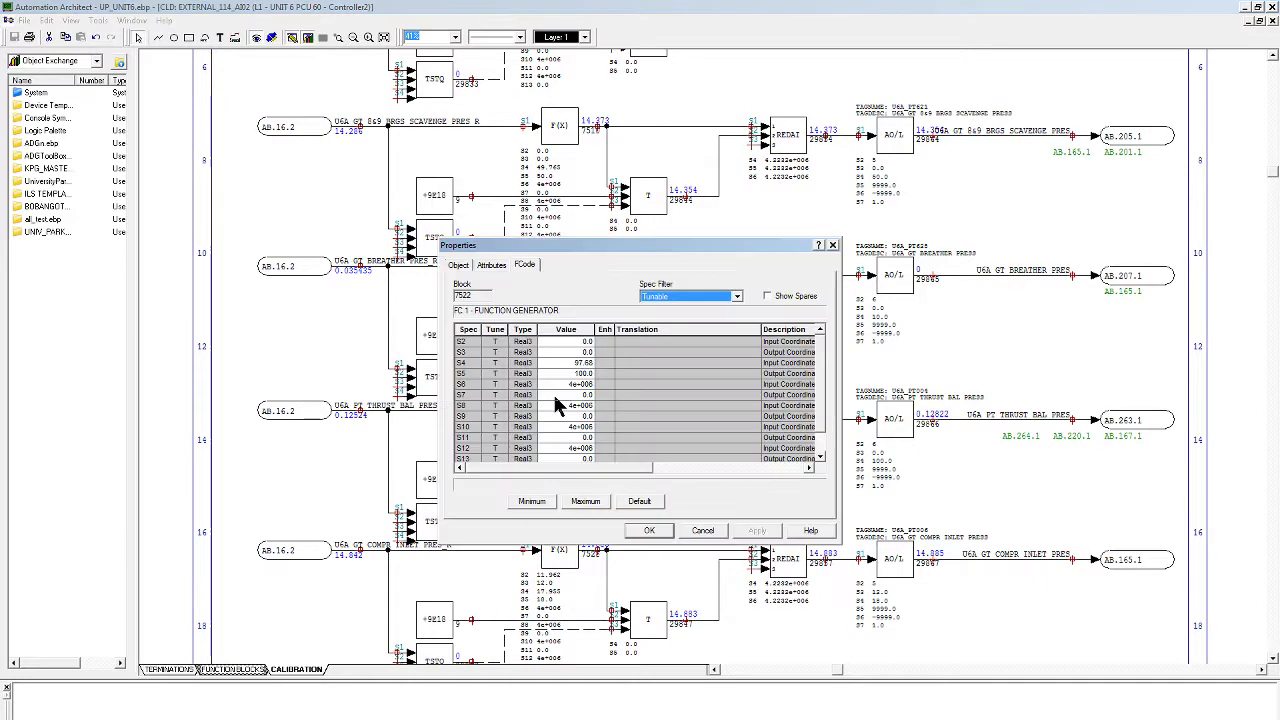
pyautogui.moveTo(600, 246); pyautogui.dragTo(610, 274)
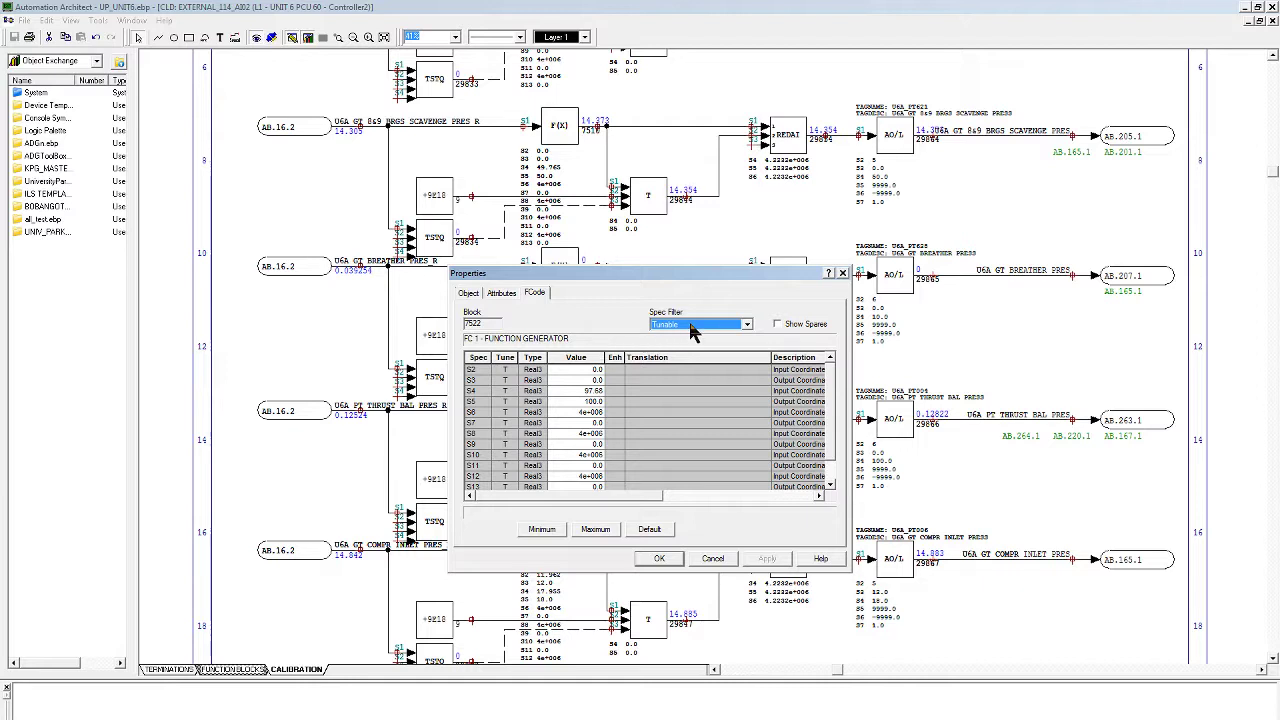
pyautogui.click(745, 329)
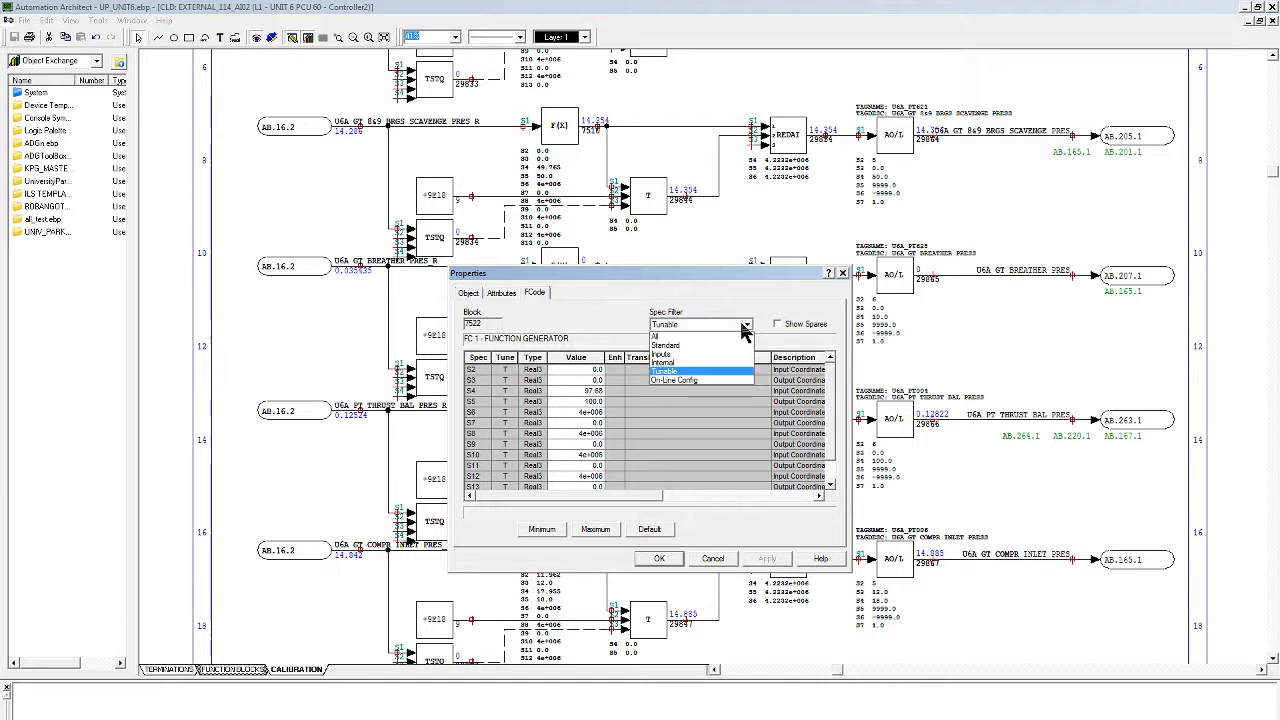
pyautogui.click(662, 371)
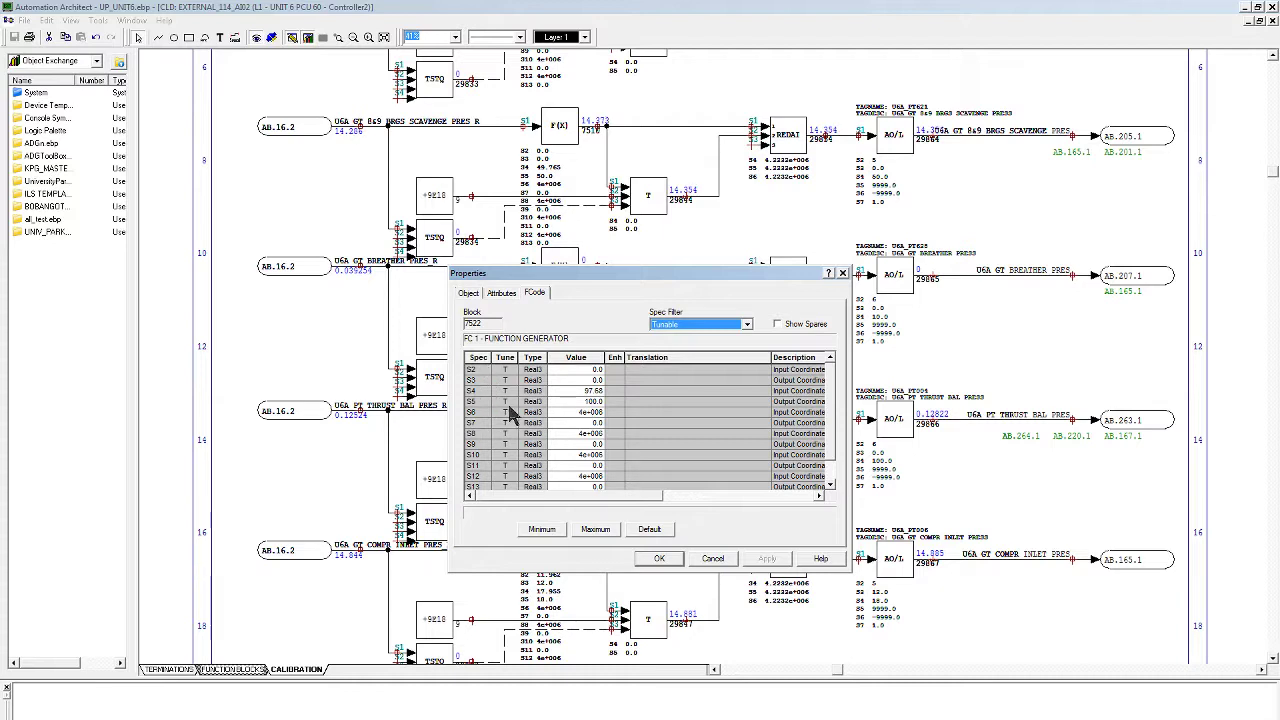
# Check the S4 (97.68) and S3 values, then select the S2 value for editing
pyautogui.click(585, 370)
pyautogui.click(577, 390)
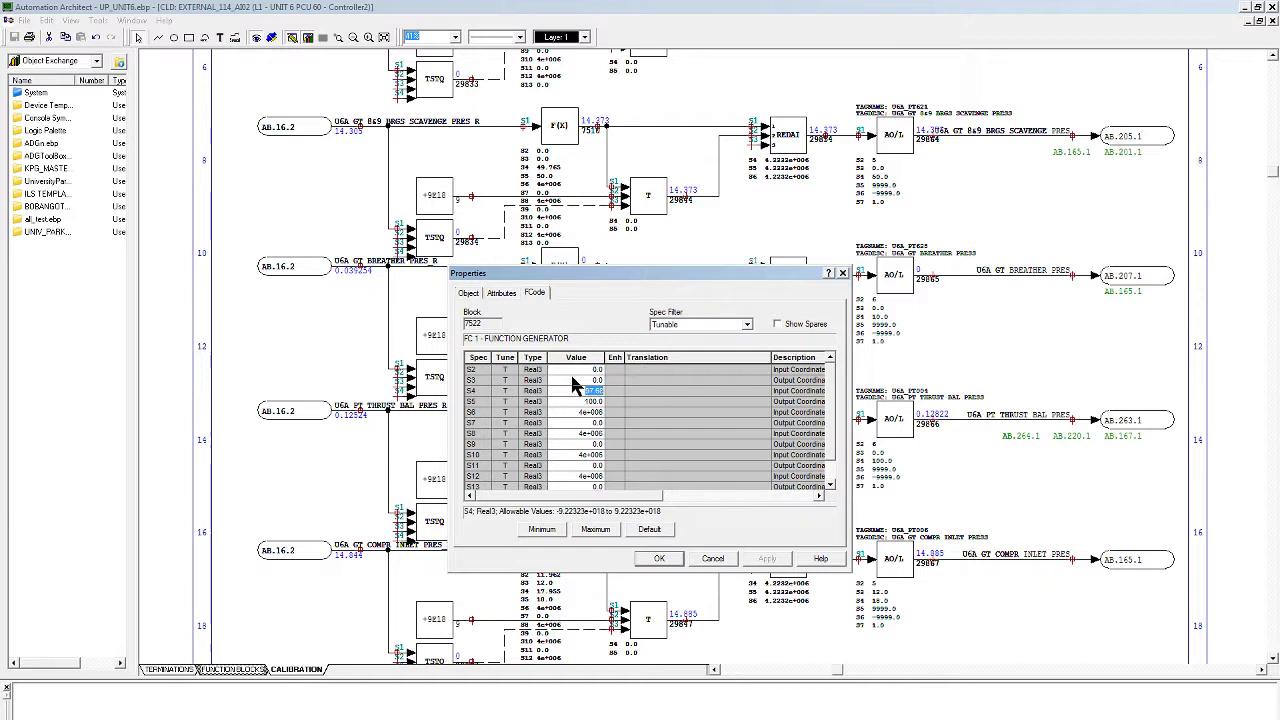
pyautogui.click(572, 379)
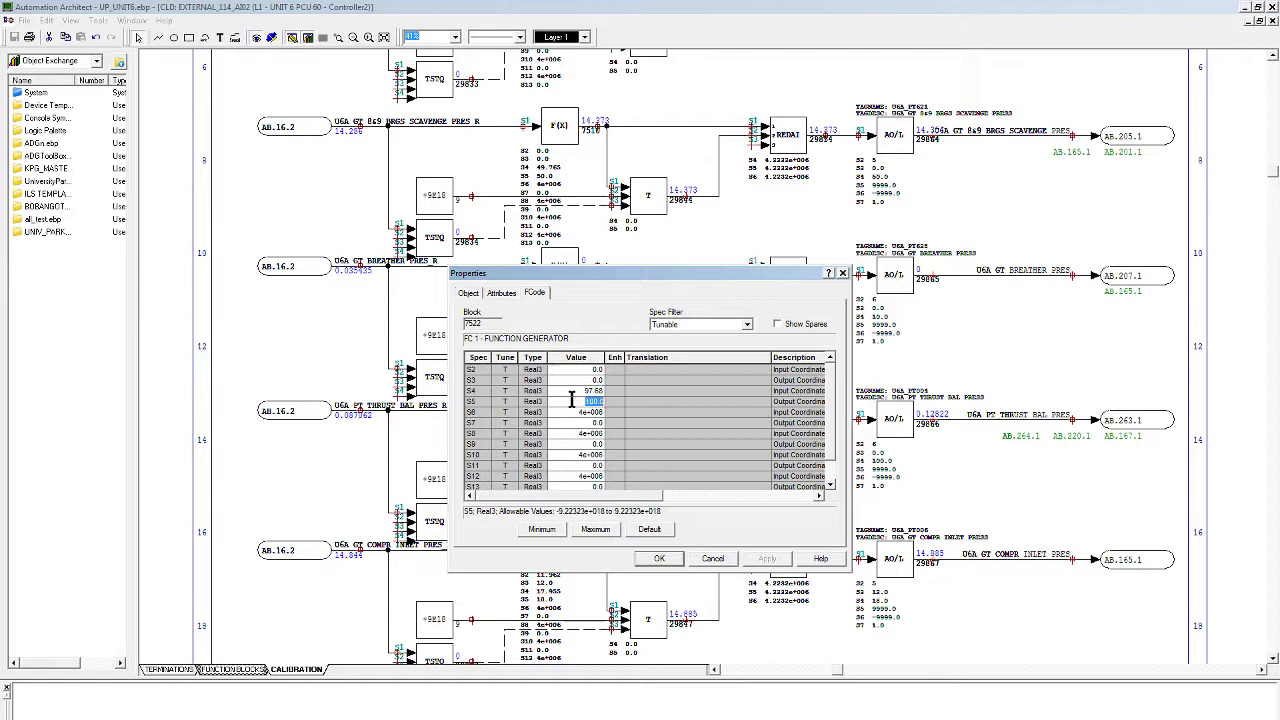
pyautogui.click(576, 370)
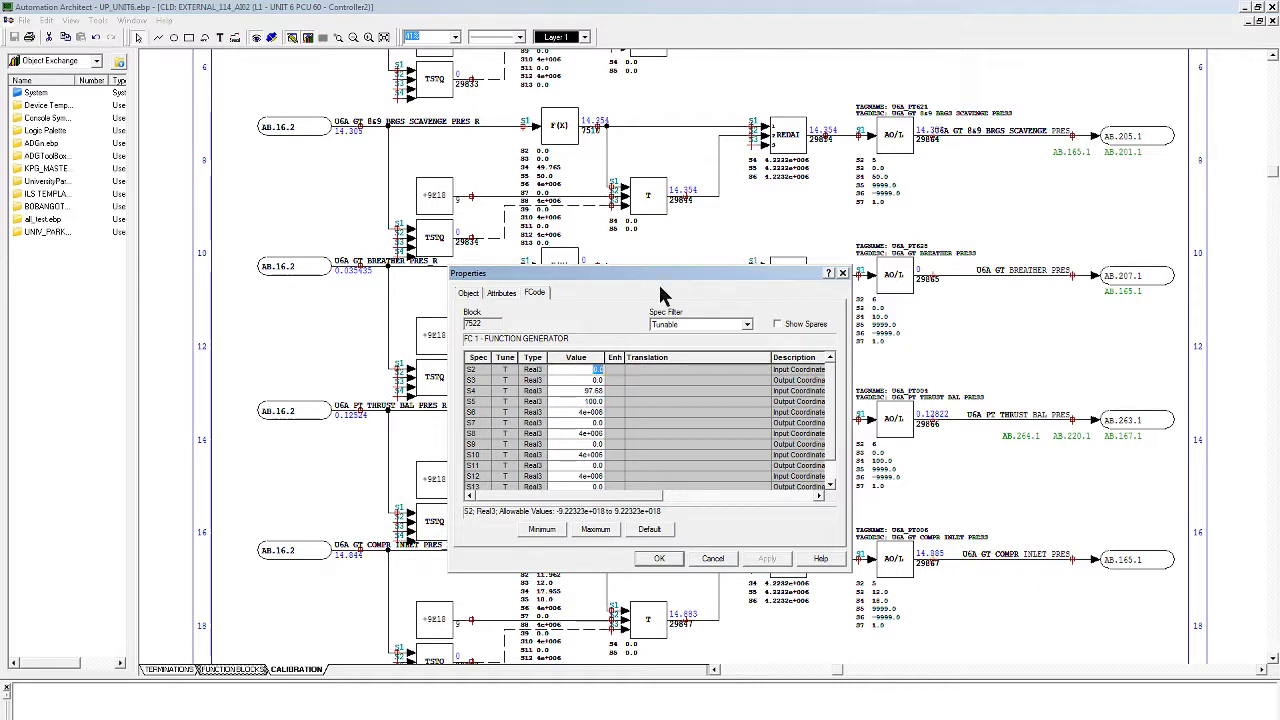
# Set function generator 7522's S2 input coordinate to 0.12, correcting the first entry
pyautogui.moveTo(662, 277); pyautogui.dragTo(522, 267)
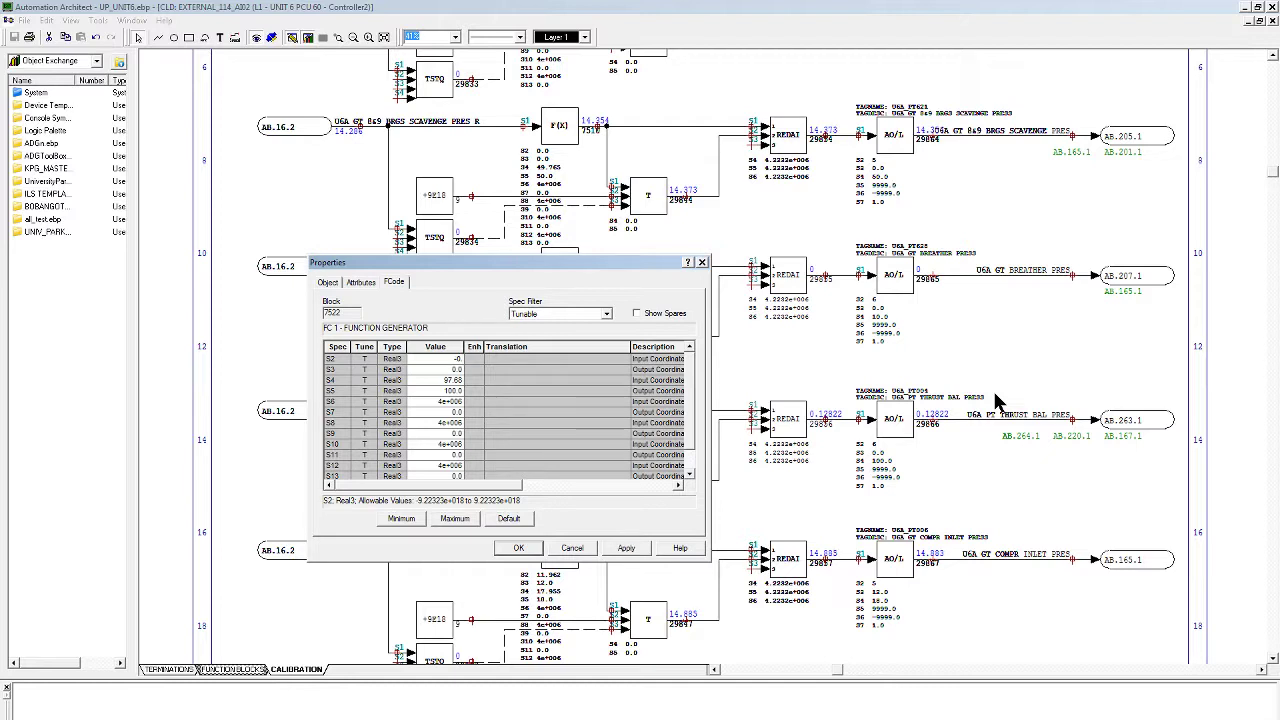
pyautogui.write('.12')
pyautogui.click(632, 550)
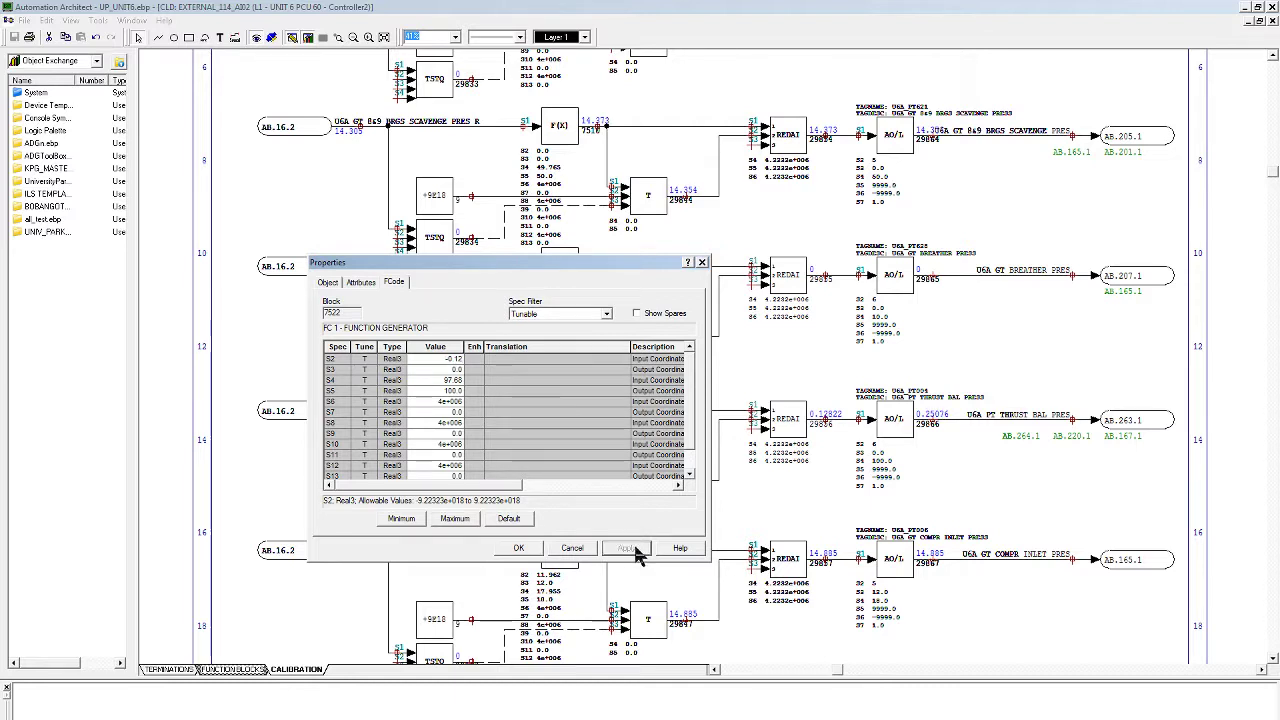
pyautogui.click(425, 362)
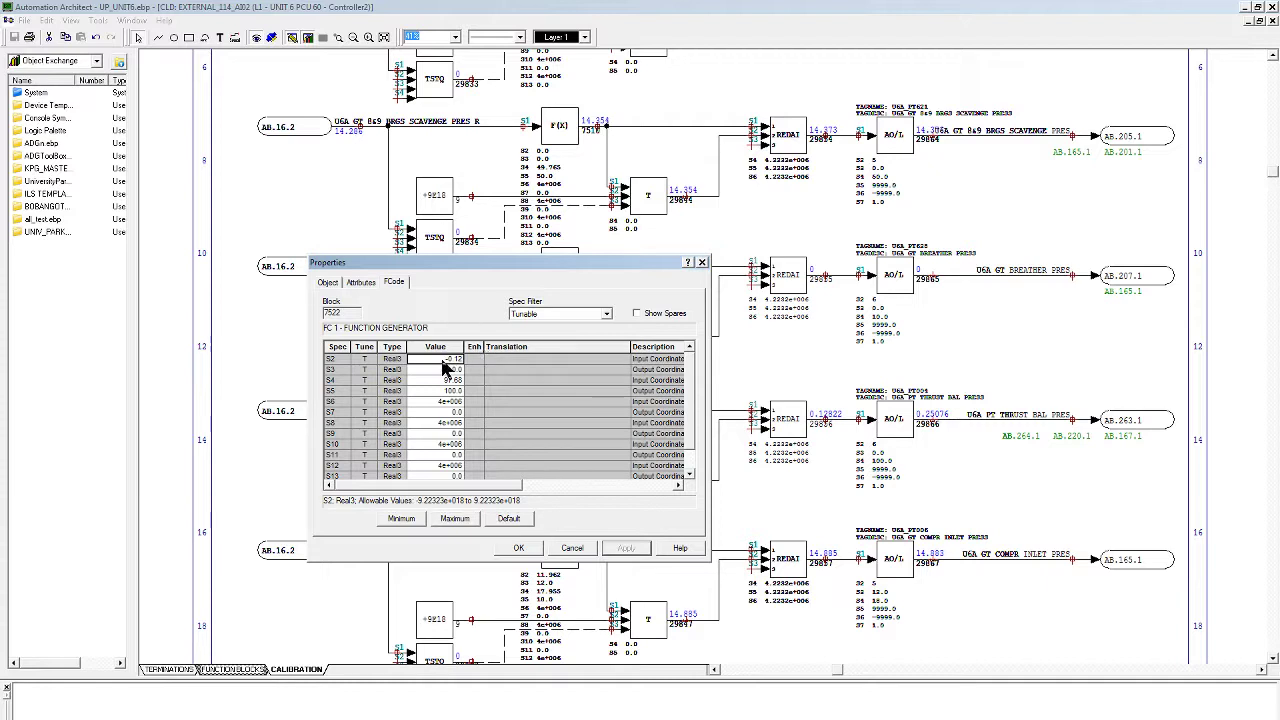
pyautogui.write('1')
pyautogui.press('BackSpace')
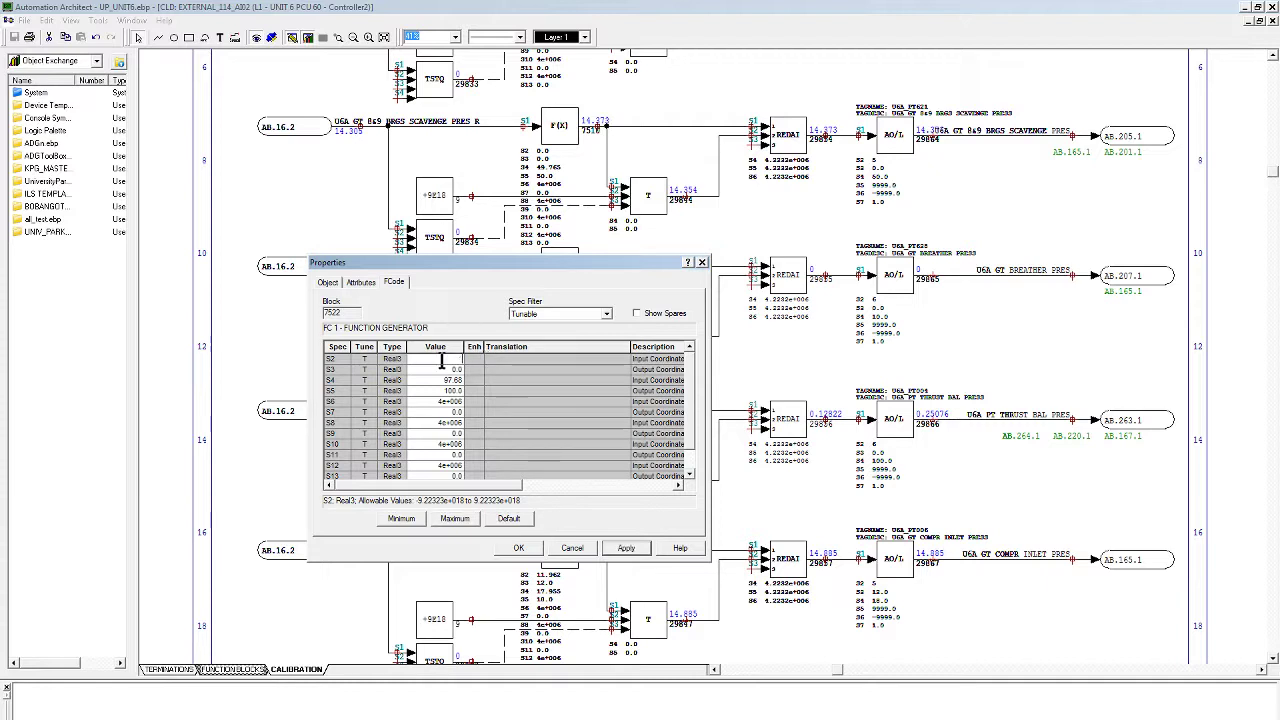
pyautogui.write('0.12')
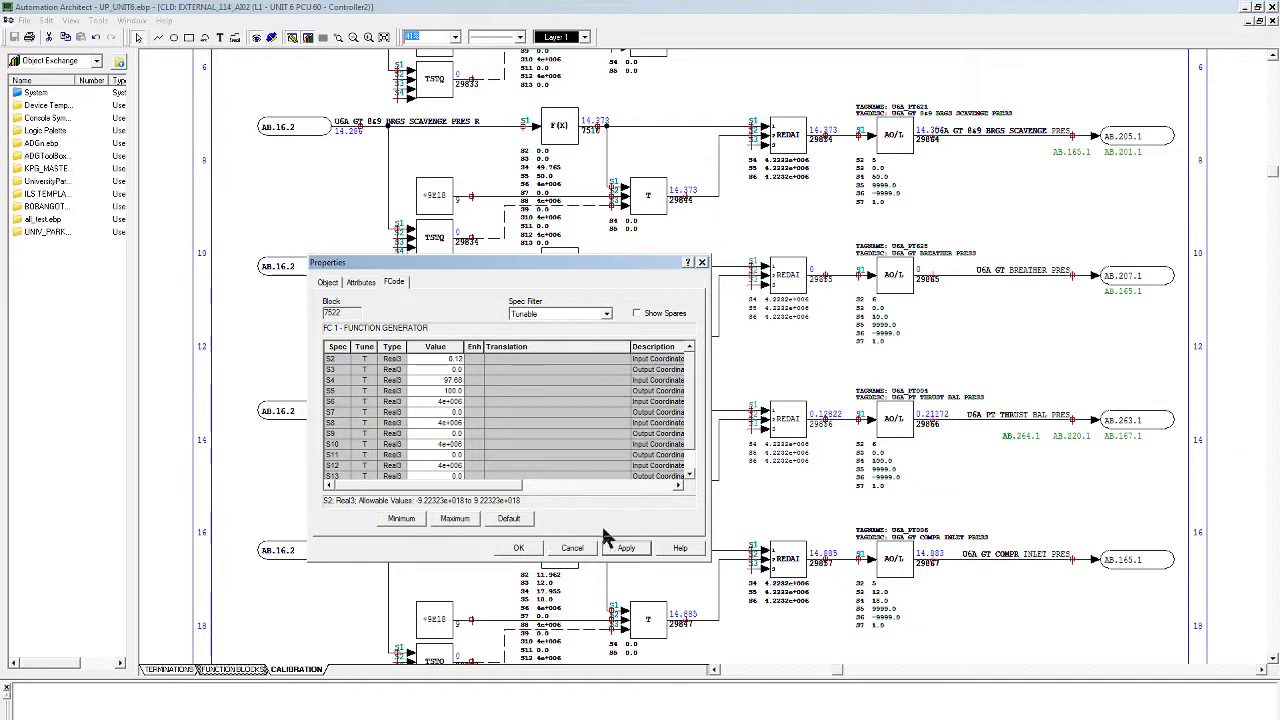
pyautogui.click(627, 549)
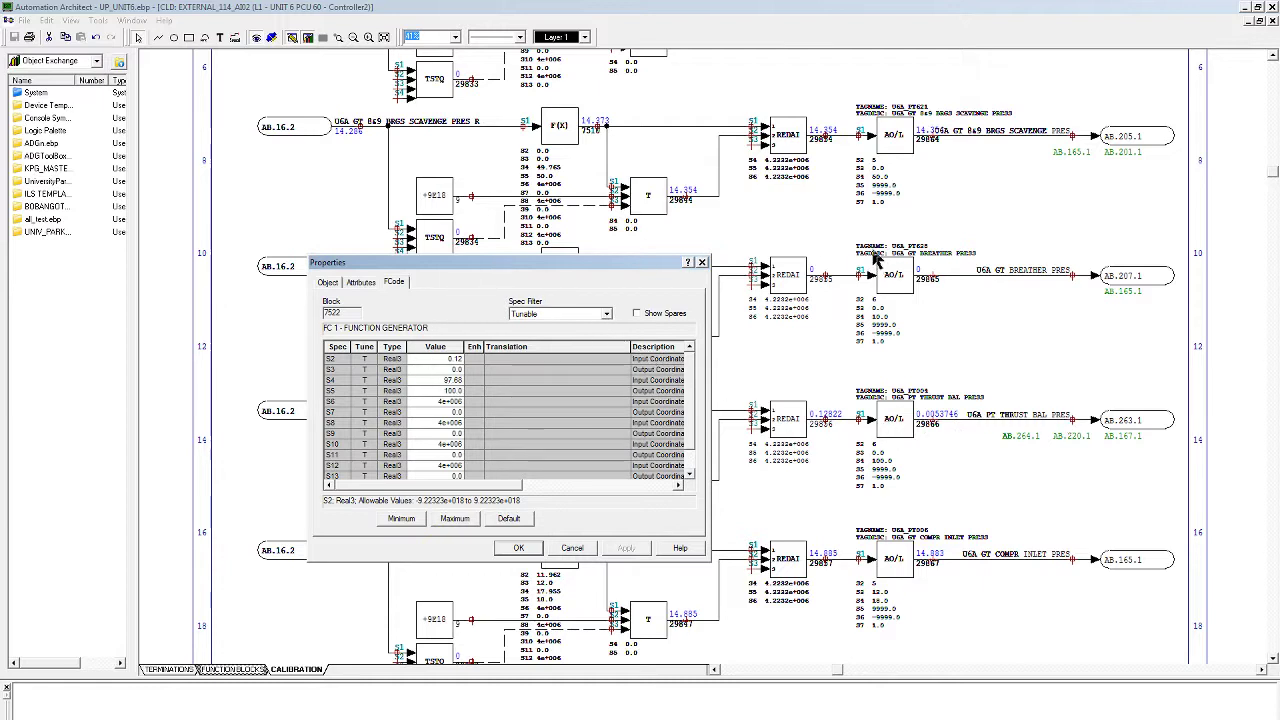
# Review S4 (97.68) and S2 (0.12), then accept block 7522's spec changes with OK
pyautogui.moveTo(643, 268); pyautogui.dragTo(500, 107)
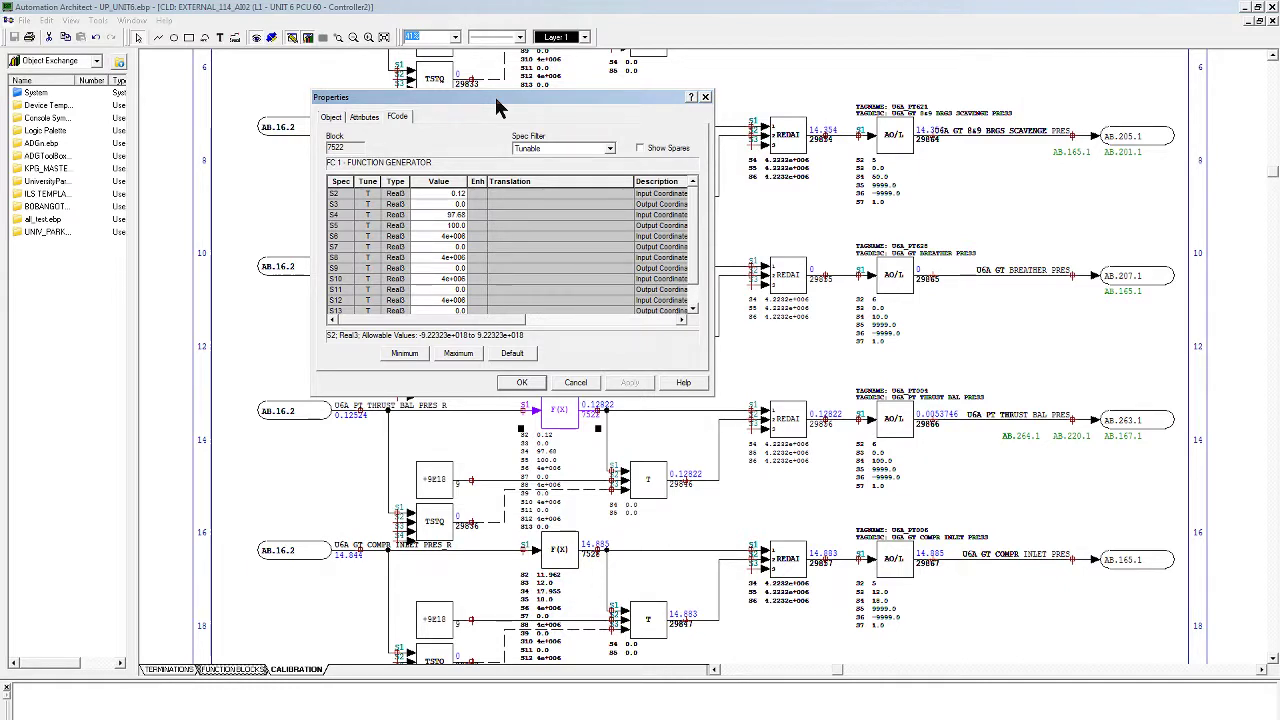
pyautogui.click(448, 215)
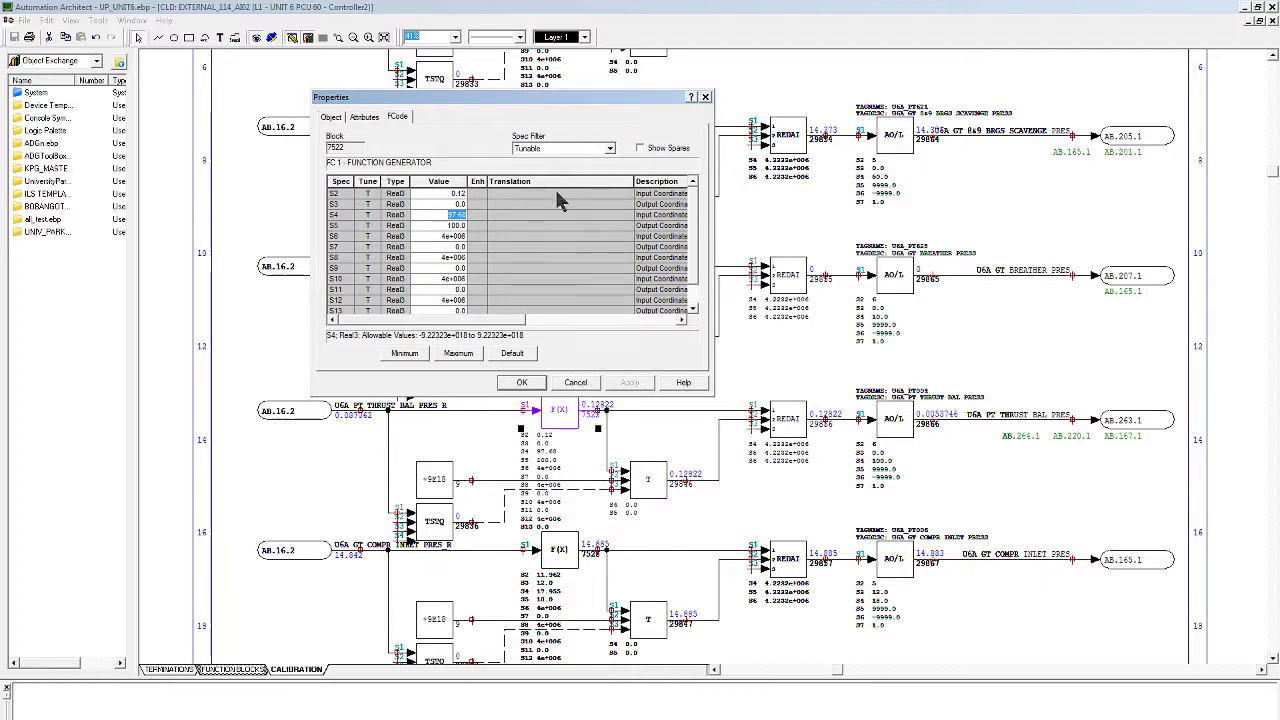
pyautogui.click(456, 194)
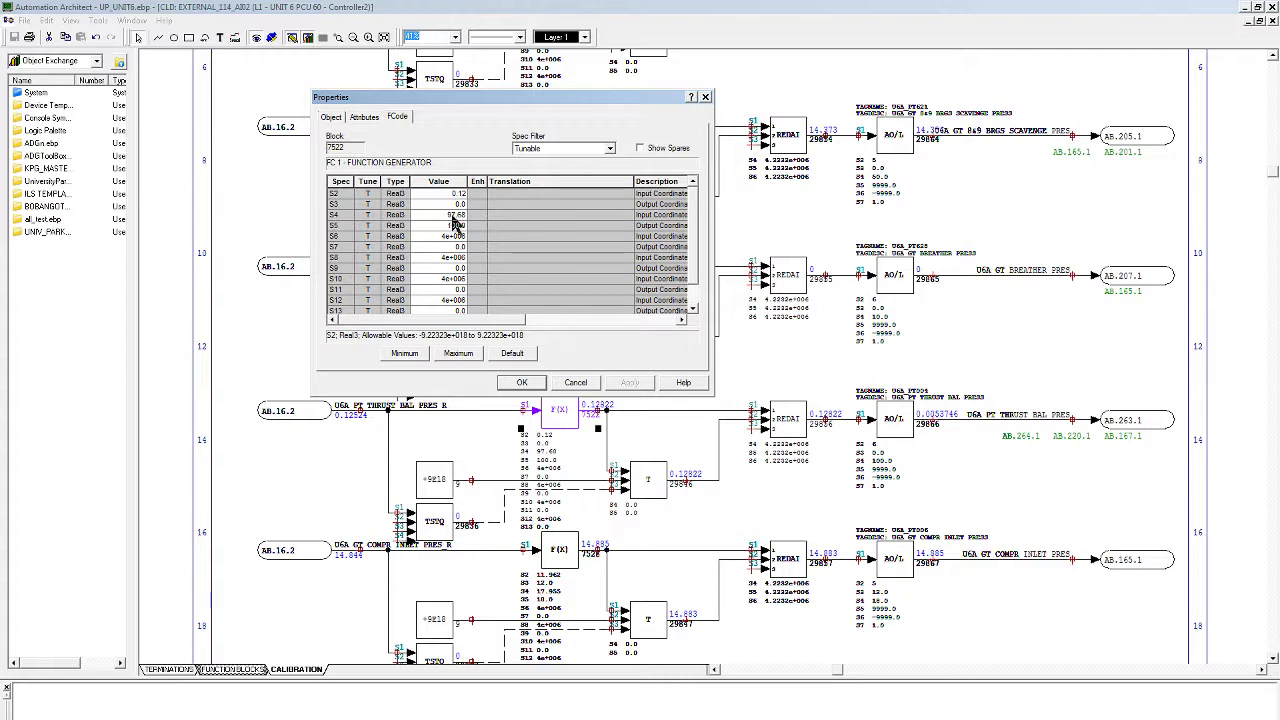
pyautogui.click(539, 385)
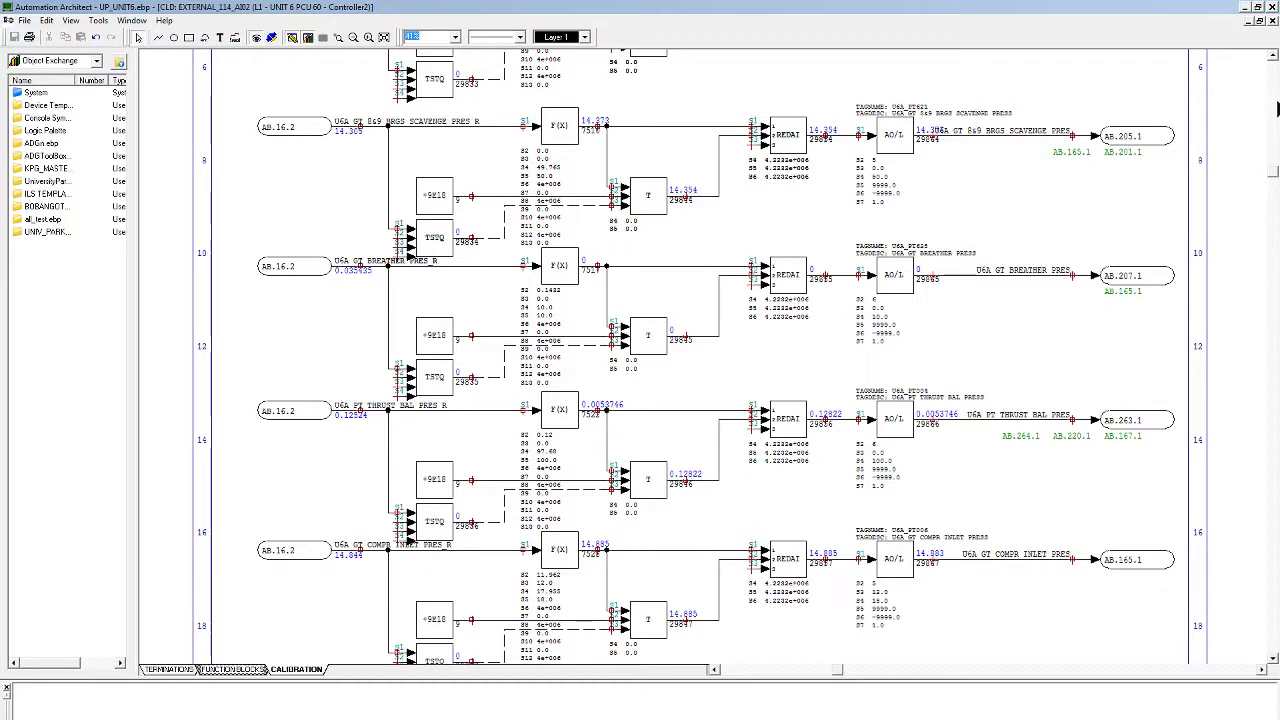
# Close EXTERNAL_114_AI02 saving its changes, then exit Automation Architect
pyautogui.click(1272, 18)
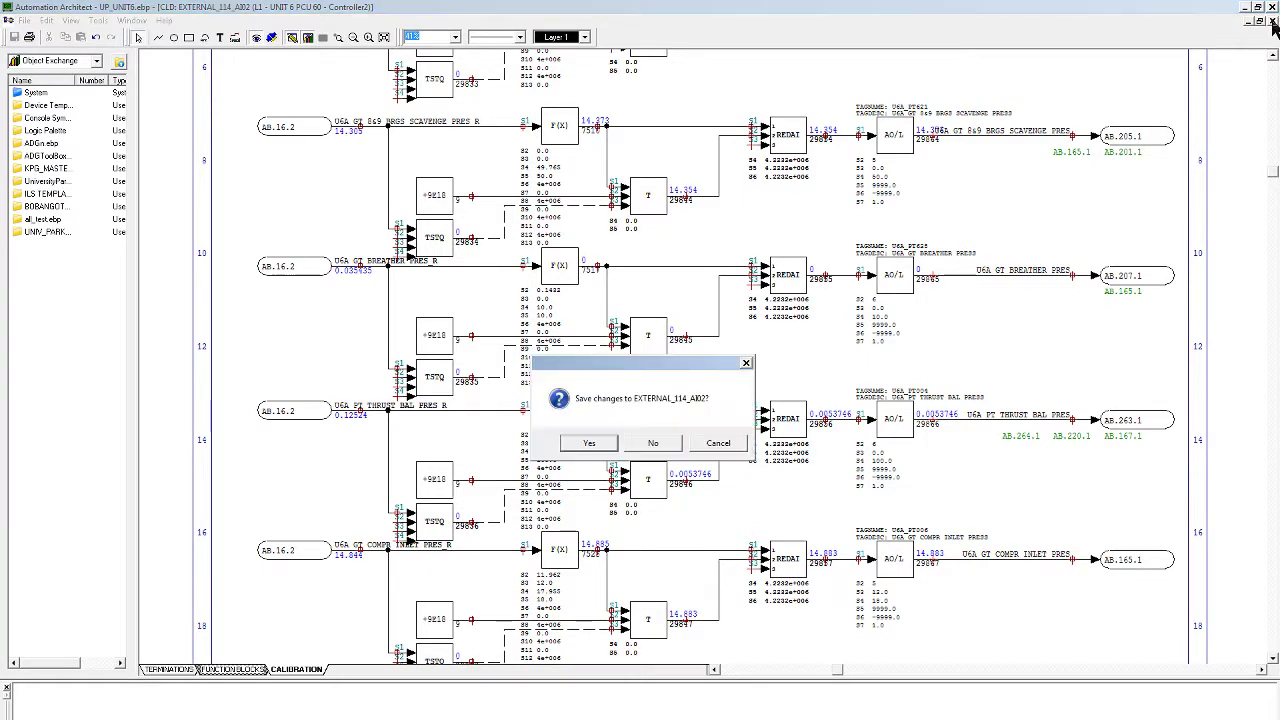
pyautogui.click(590, 444)
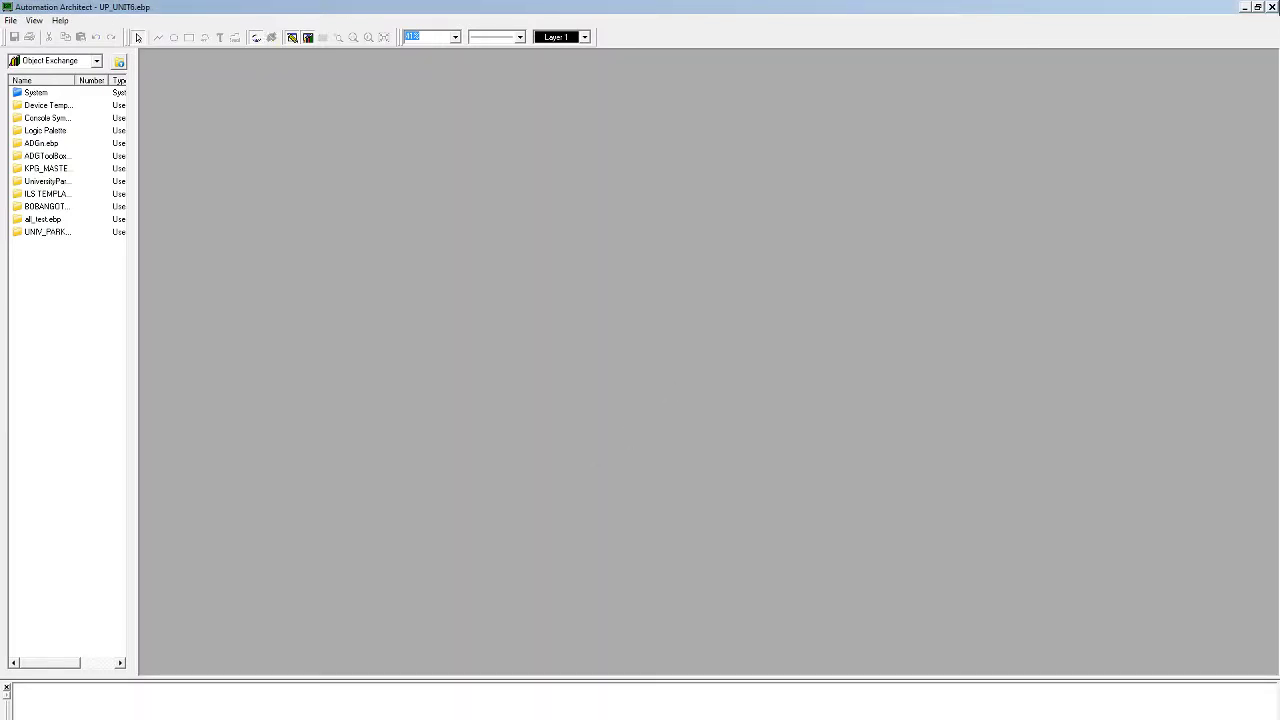
pyautogui.click(1271, 8)
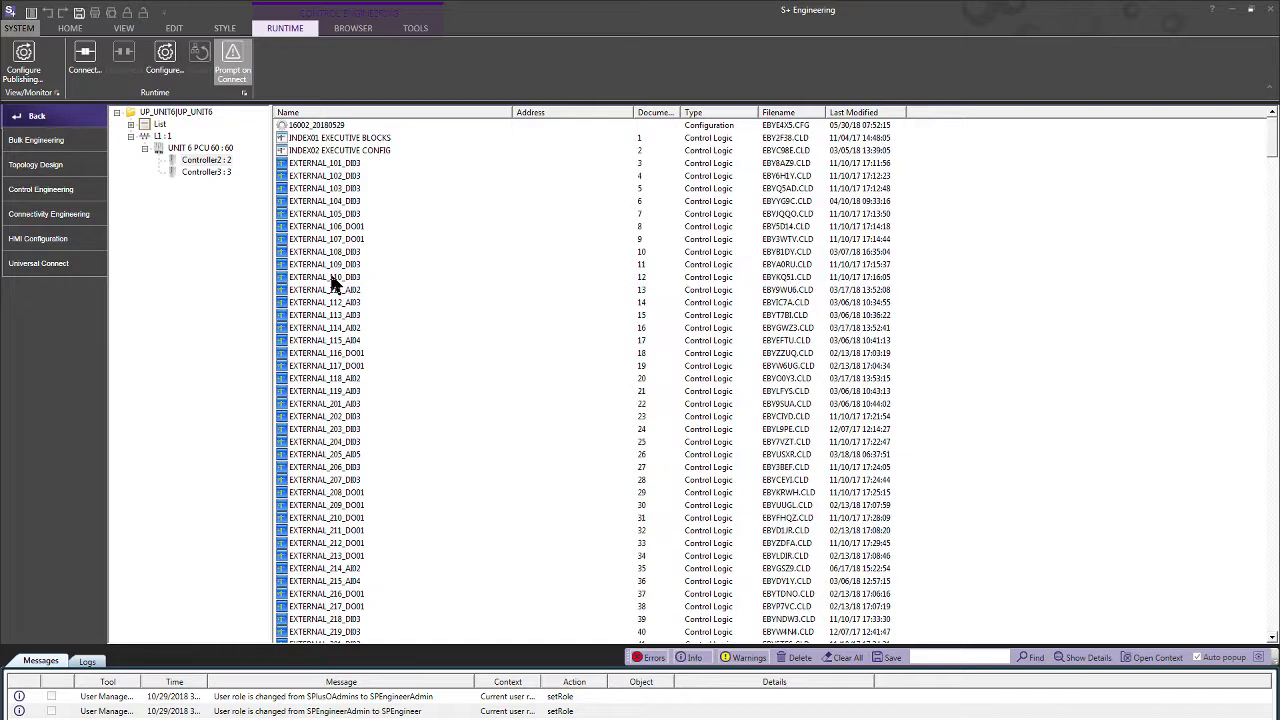
# Collapse the UP_UNIT6 tree from Controller2 back up to the project node
pyautogui.click(320, 404)
pyautogui.scroll(-6, 328, 535)
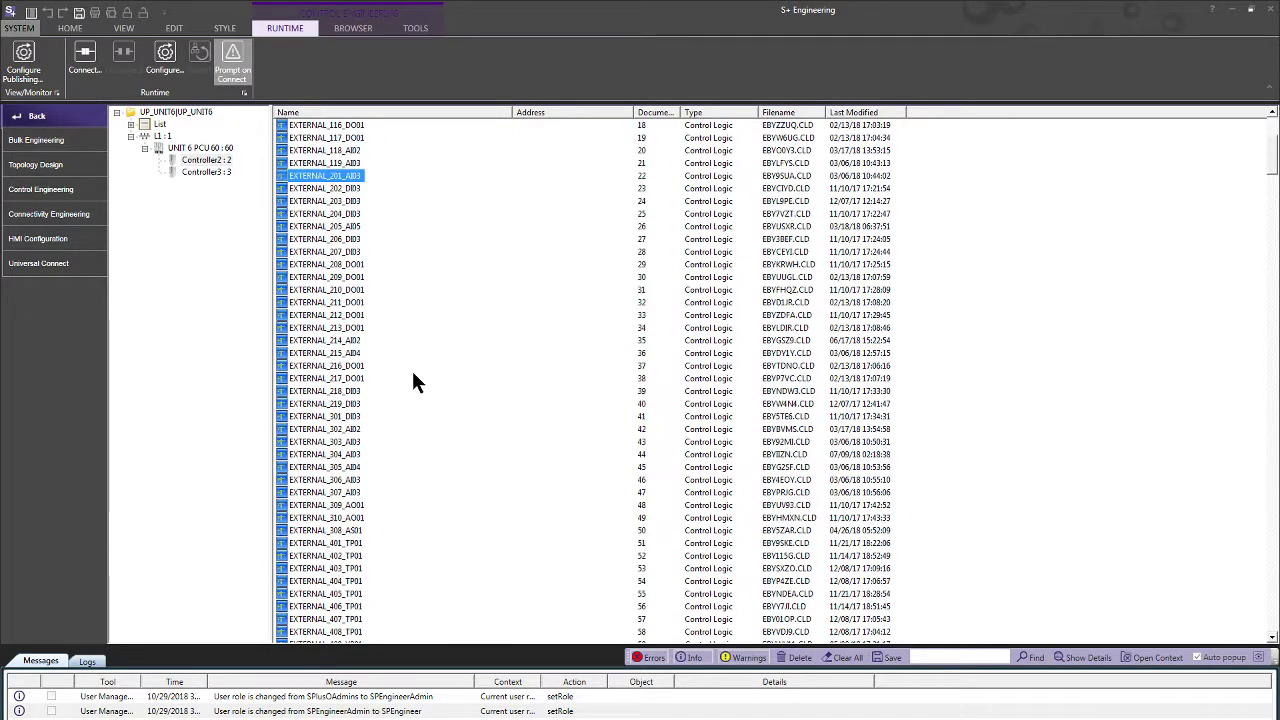
pyautogui.scroll(6, 340, 380)
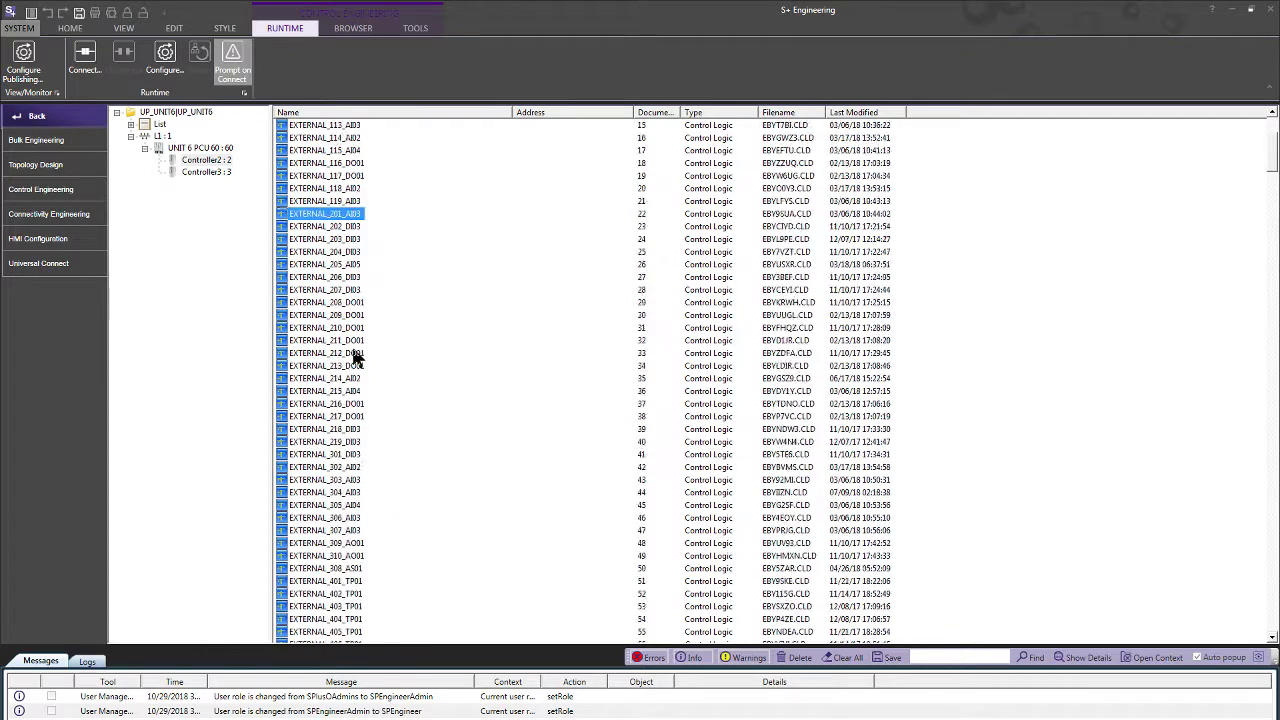
pyautogui.click(206, 160)
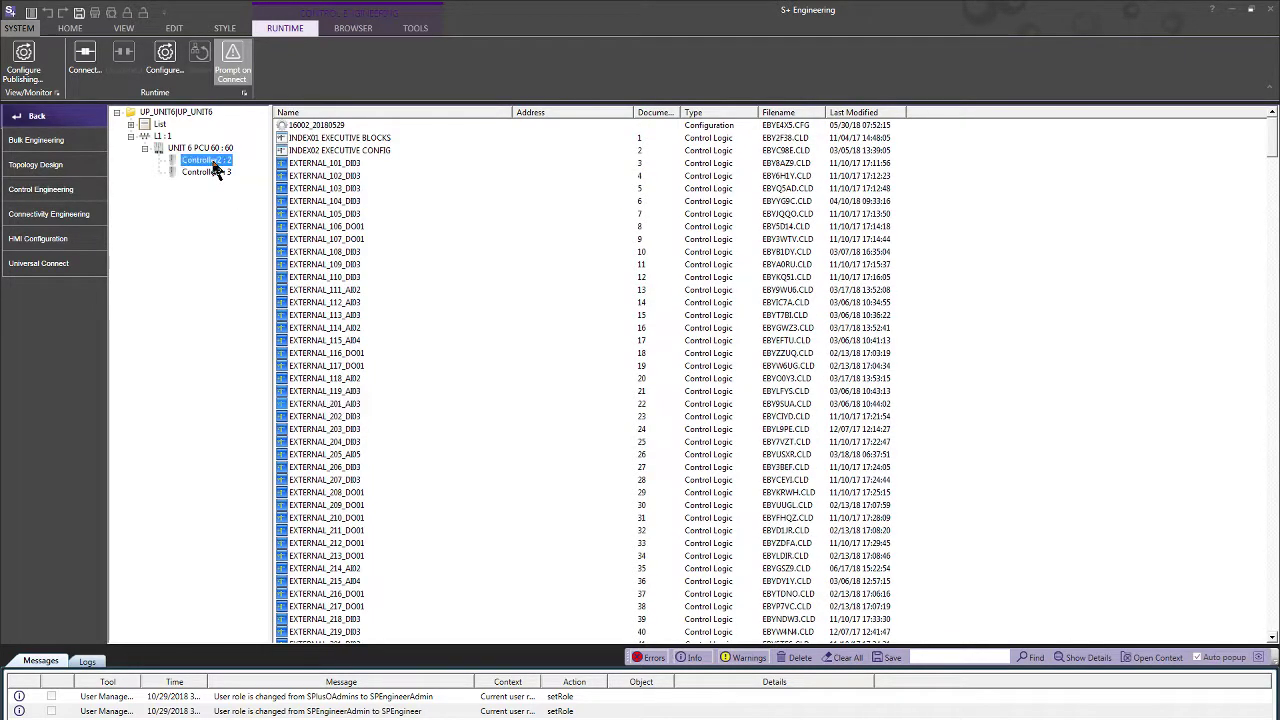
pyautogui.click(144, 147)
pyautogui.click(130, 135)
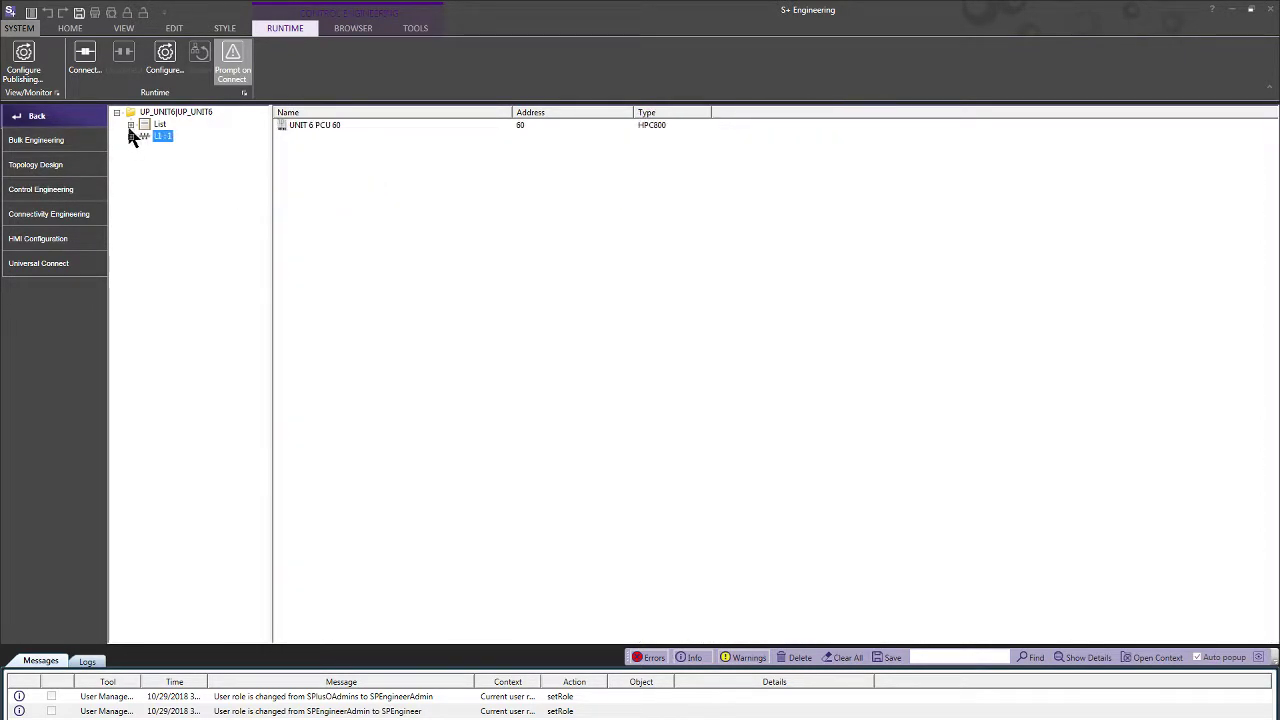
pyautogui.click(118, 113)
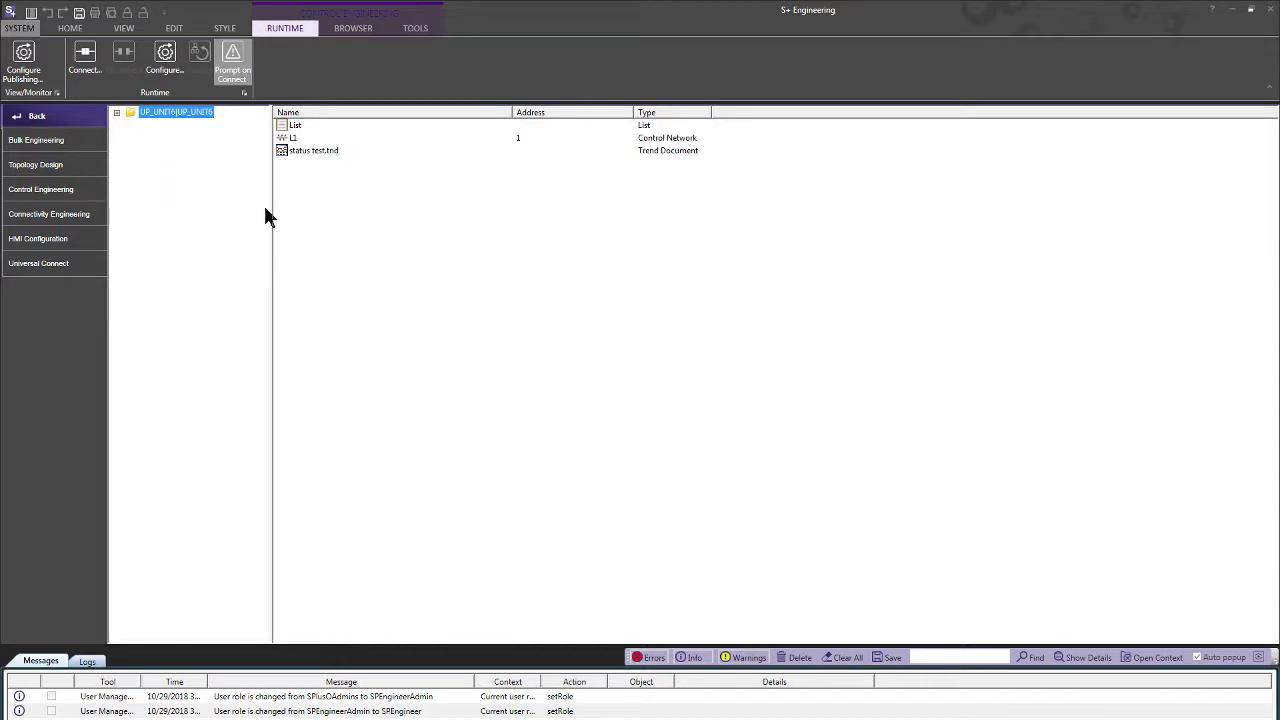
# Close the UP_UNIT6 project from Project Admin and confirm
pyautogui.click(33, 117)
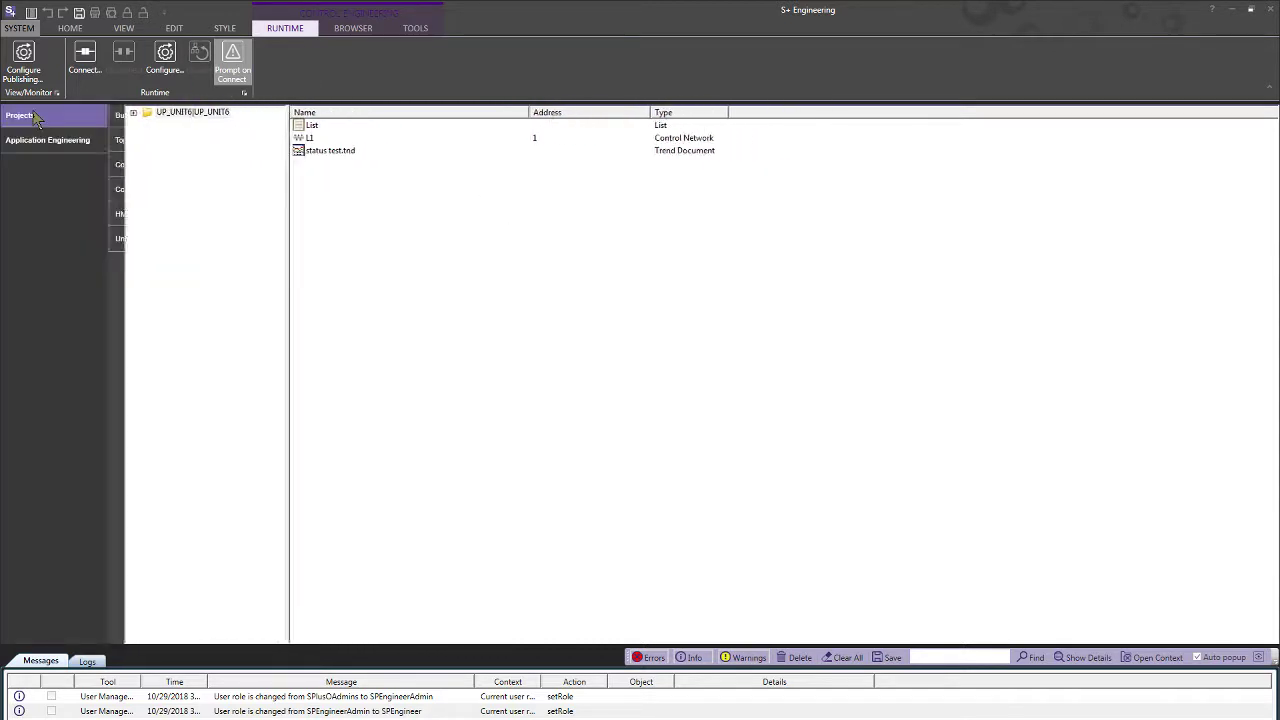
pyautogui.click(33, 117)
pyautogui.click(140, 124)
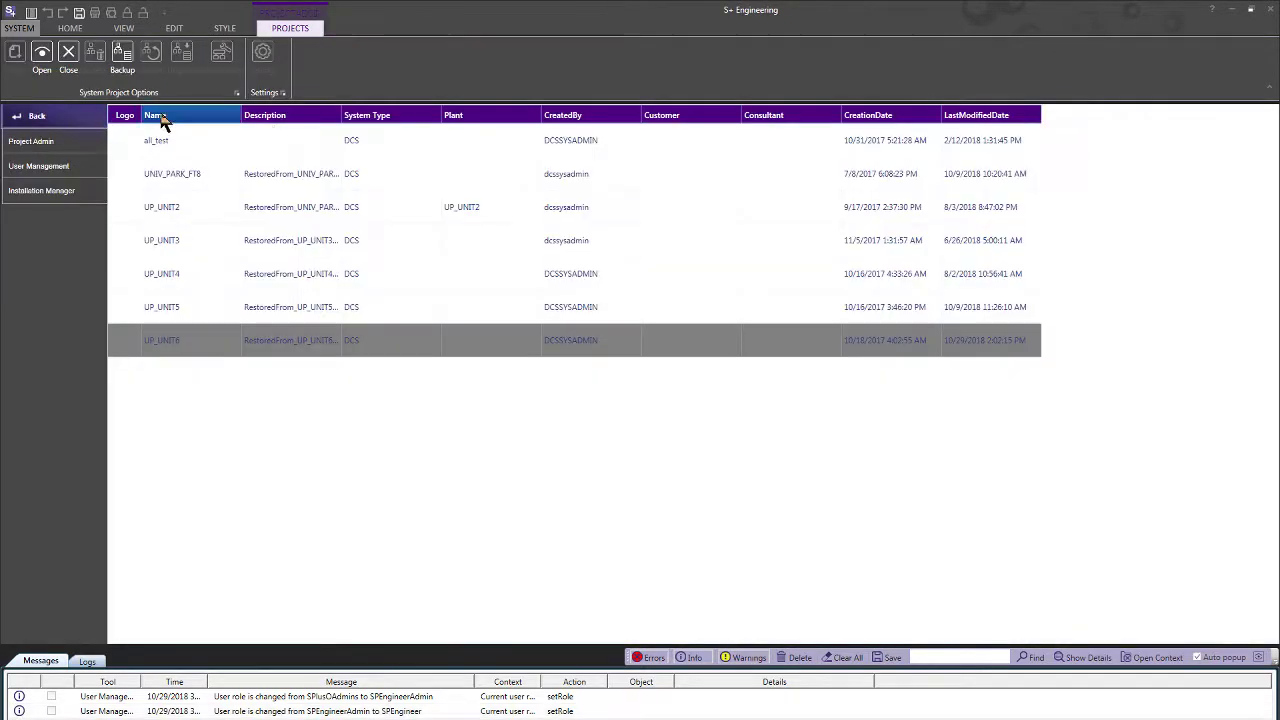
pyautogui.click(215, 343)
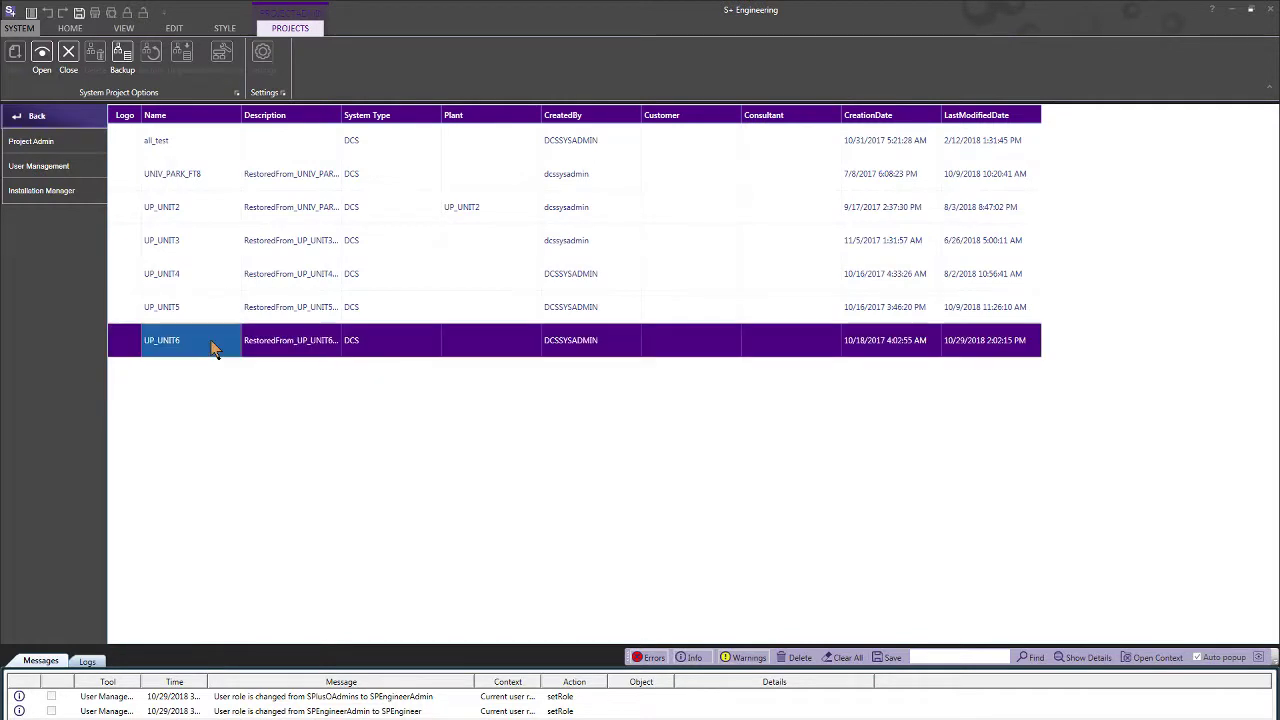
pyautogui.click(69, 54)
pyautogui.click(635, 443)
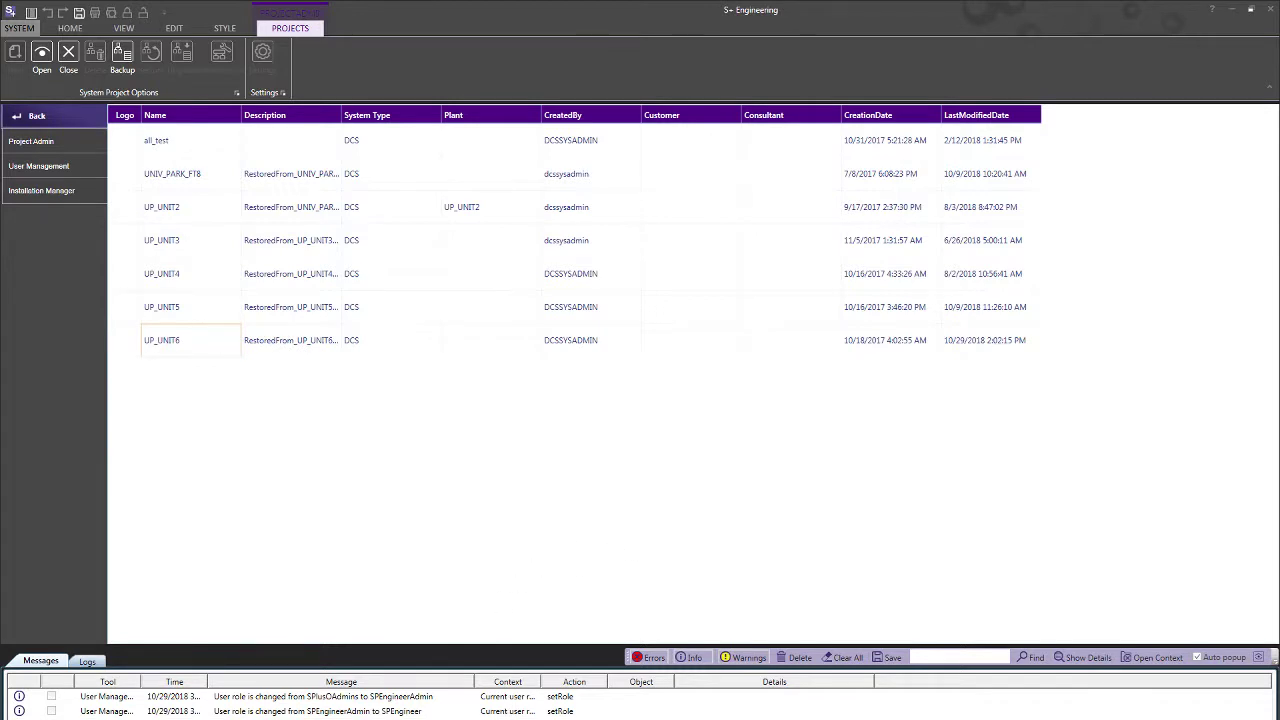
# Retry closing UP_UNIT6, dismiss the no-project-open error, and exit with Alt+F4
pyautogui.click(218, 339)
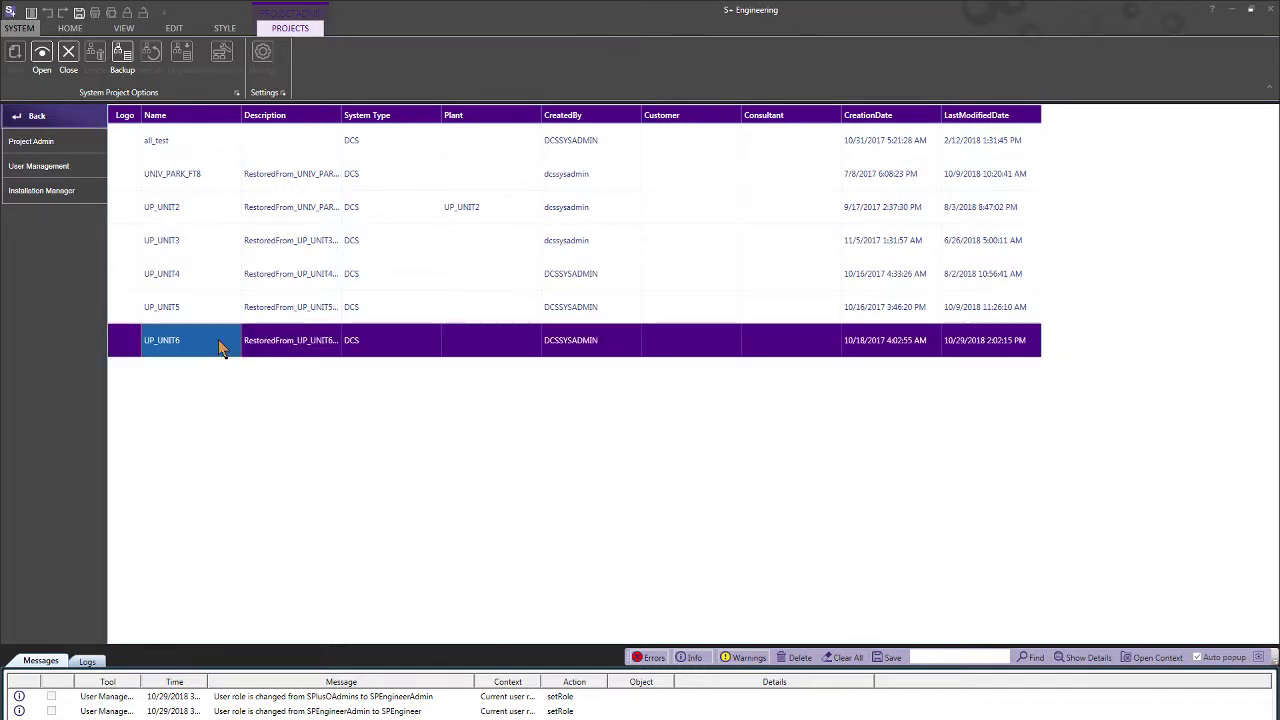
pyautogui.click(72, 56)
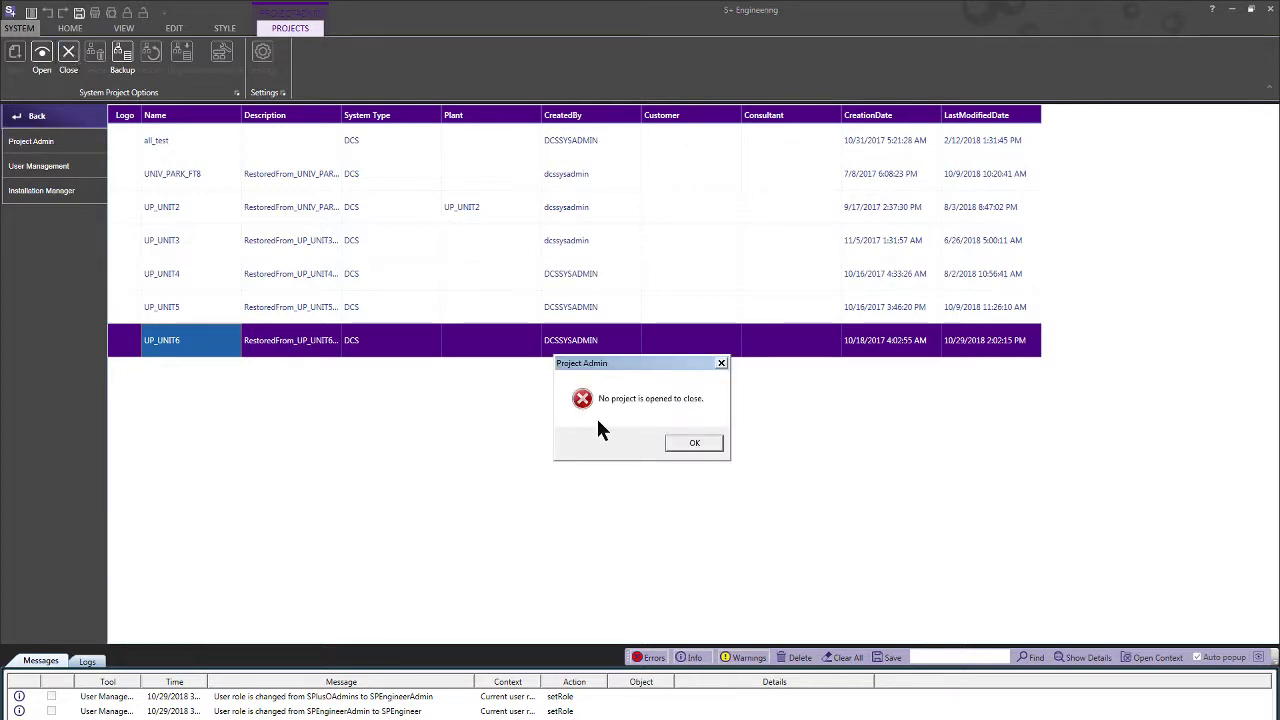
pyautogui.click(696, 445)
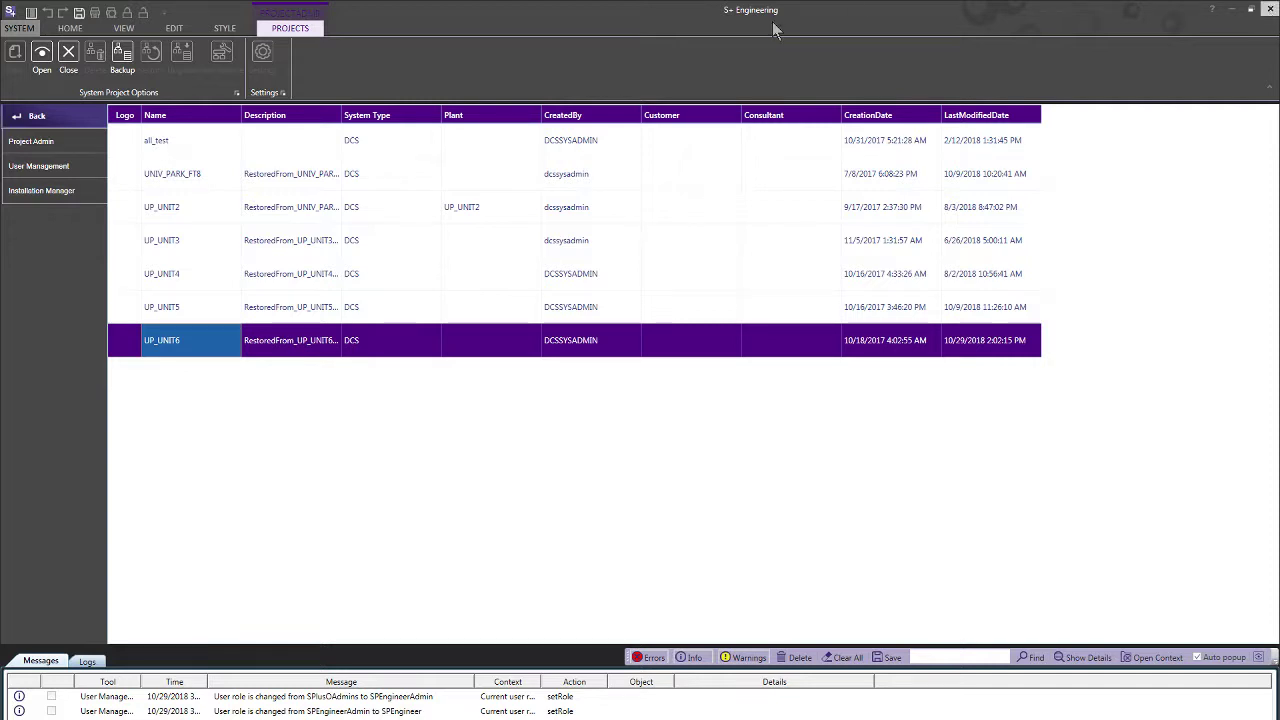
pyautogui.hotkey('alt', 'F4')
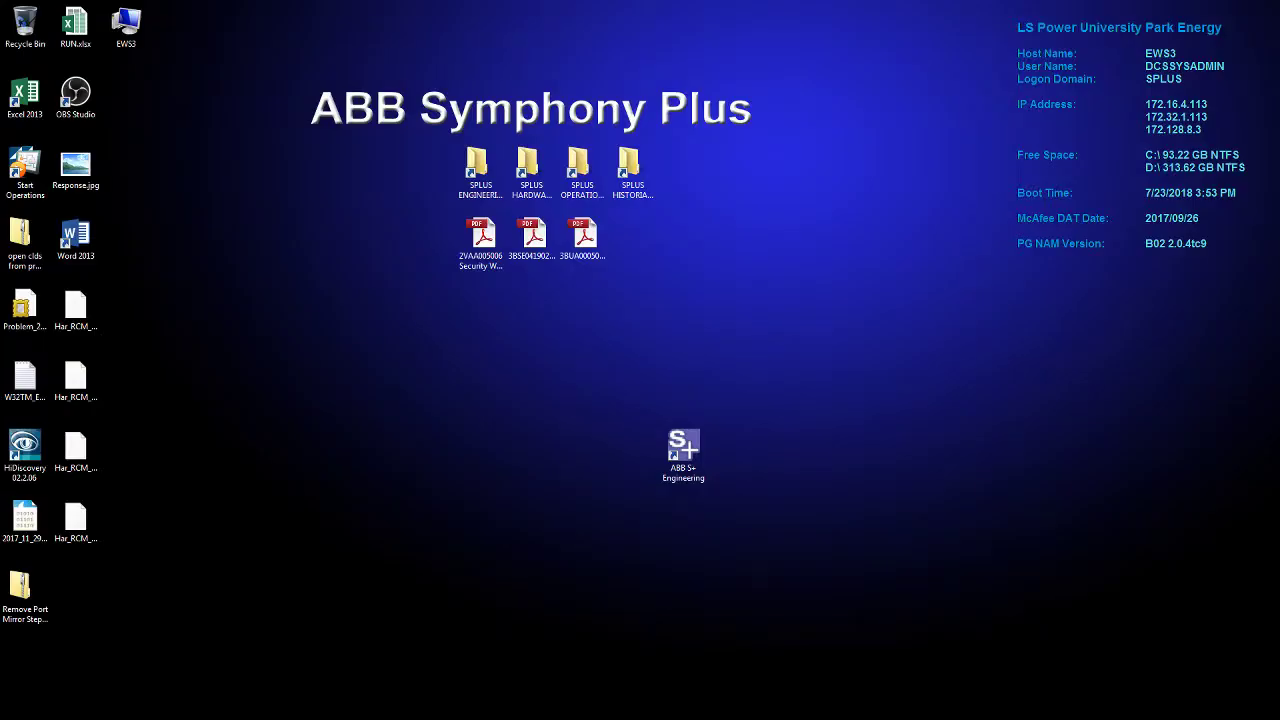